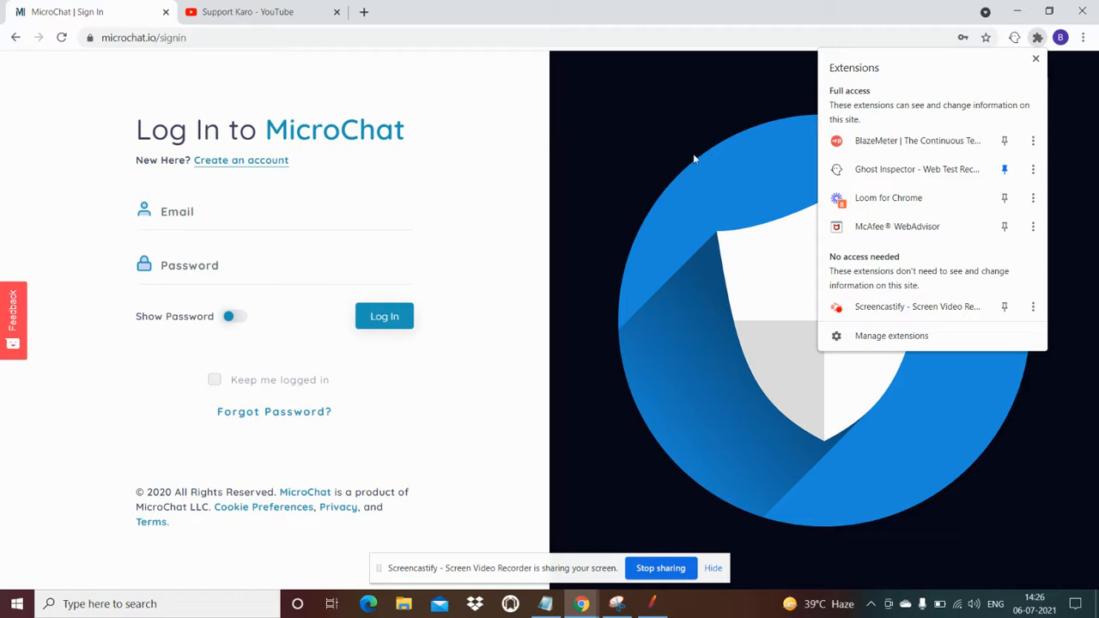
In the BlazeMeter extension, replace the test name DAYCARE PROD with LOGIN MICROCHAT
left_click(887, 147)
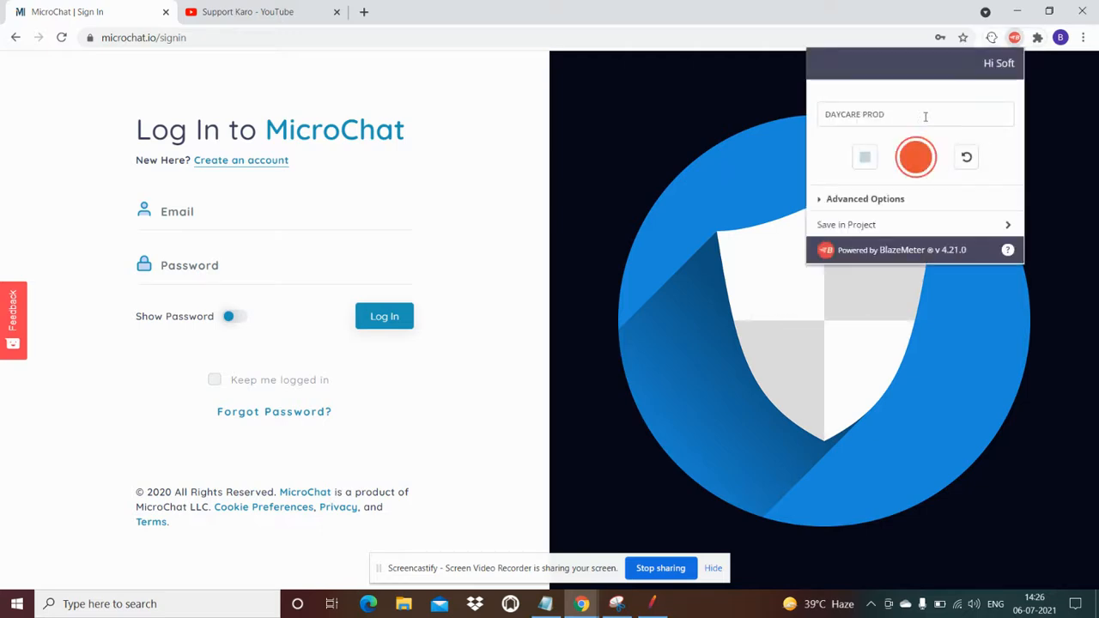
left_click_drag(916, 112, 791, 117)
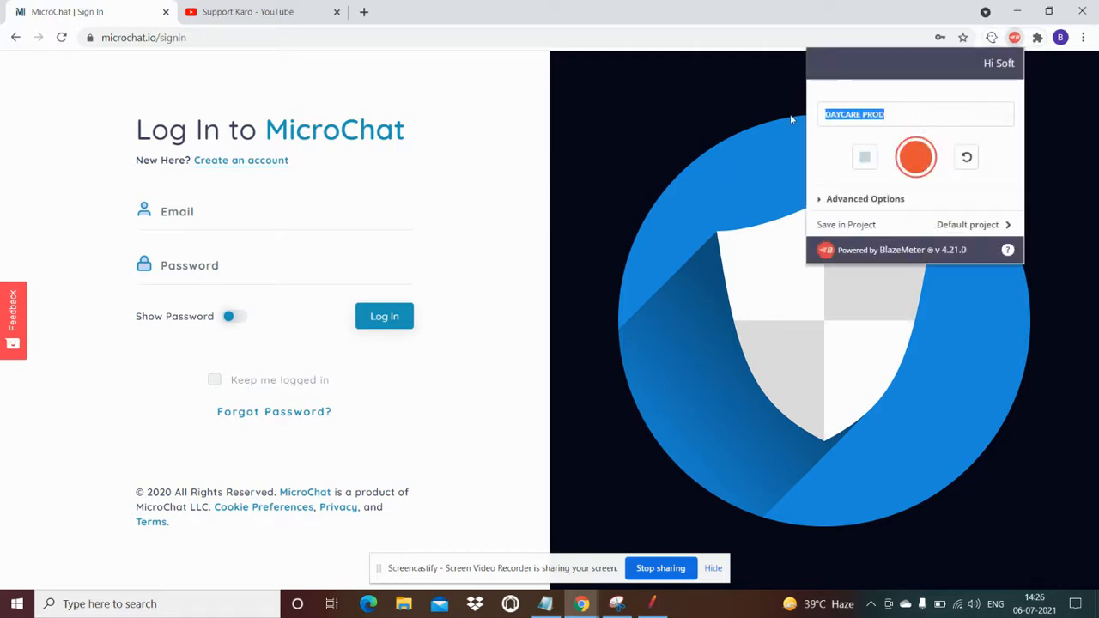
key("BackSpace")
type("LOGIN MIC")
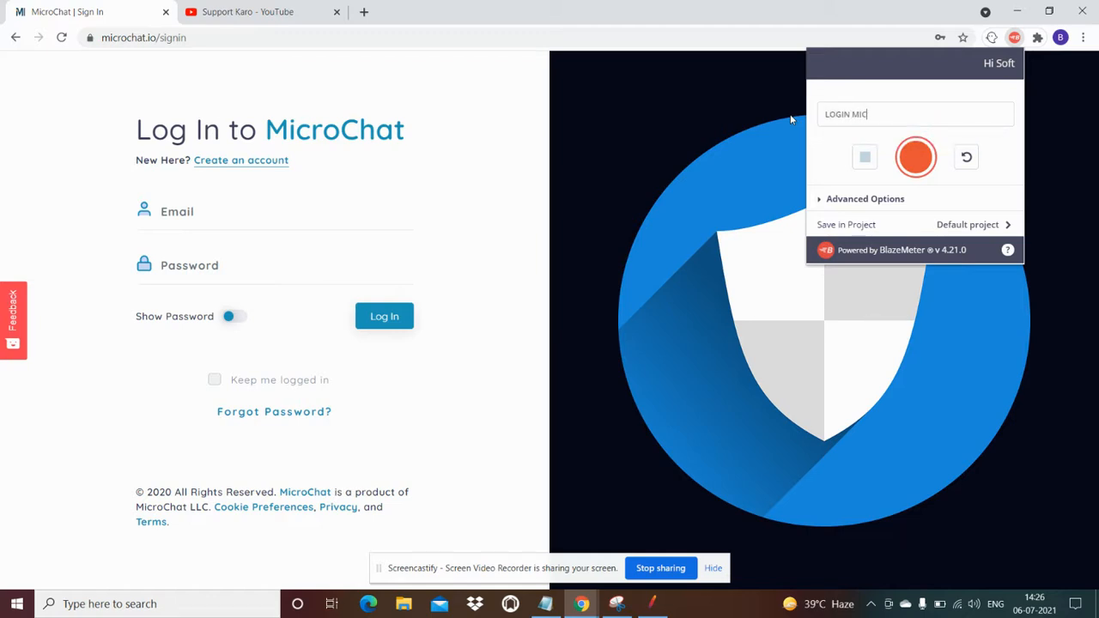
type("ROCHAT")
Start recording, then log in to MicroChat with the account's e-mail and password
left_click(916, 157)
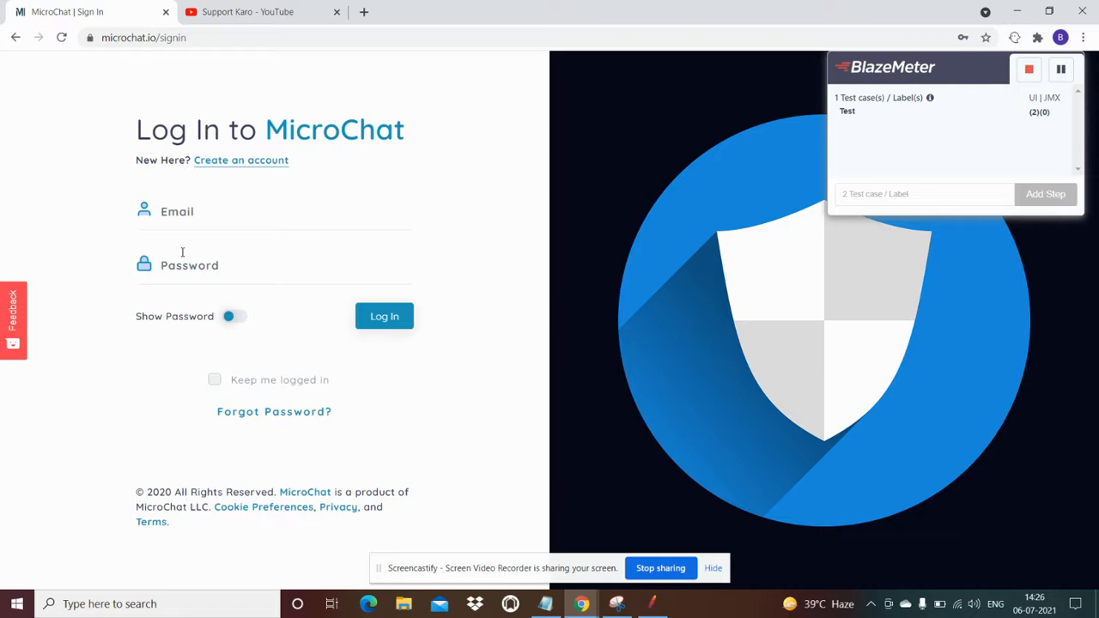
left_click(197, 213)
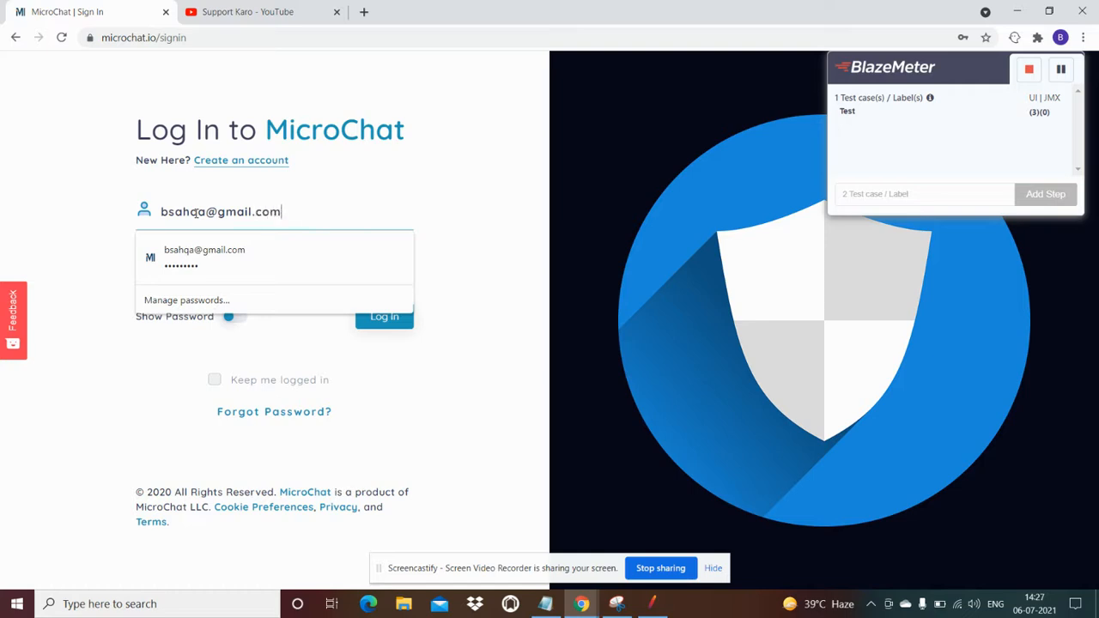
left_click(371, 200)
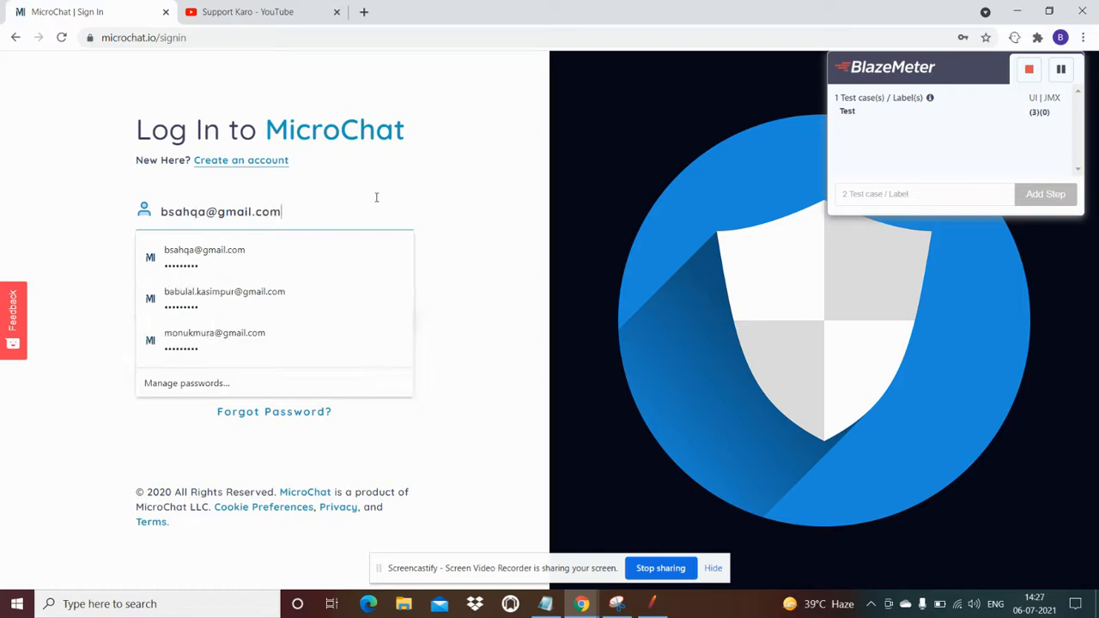
left_click(529, 243)
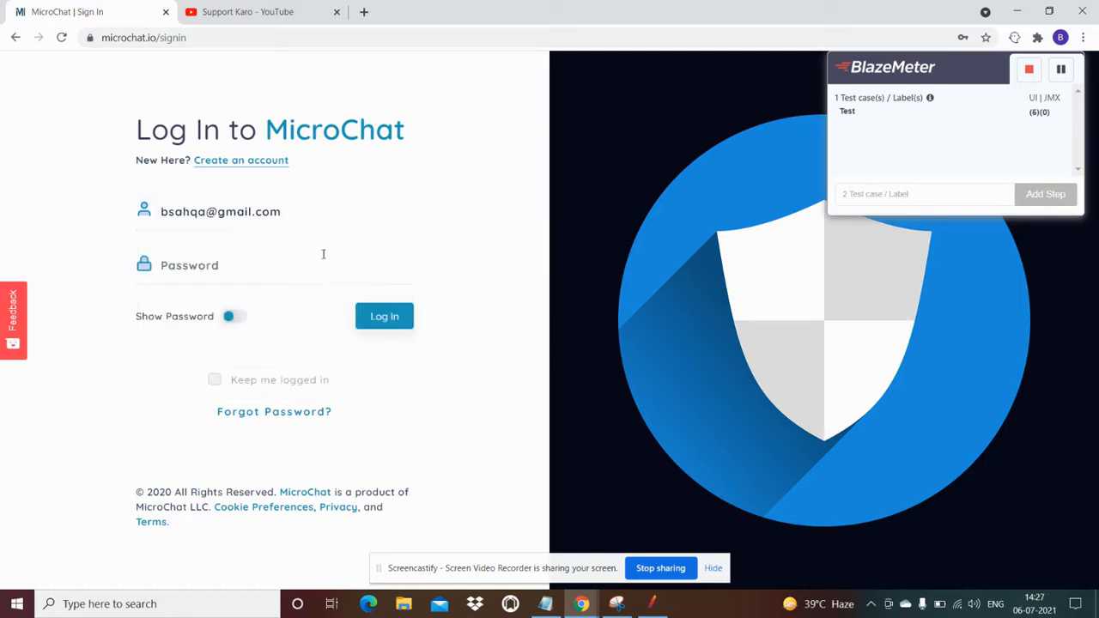
left_click(230, 262)
type("•••")
type("••••••")
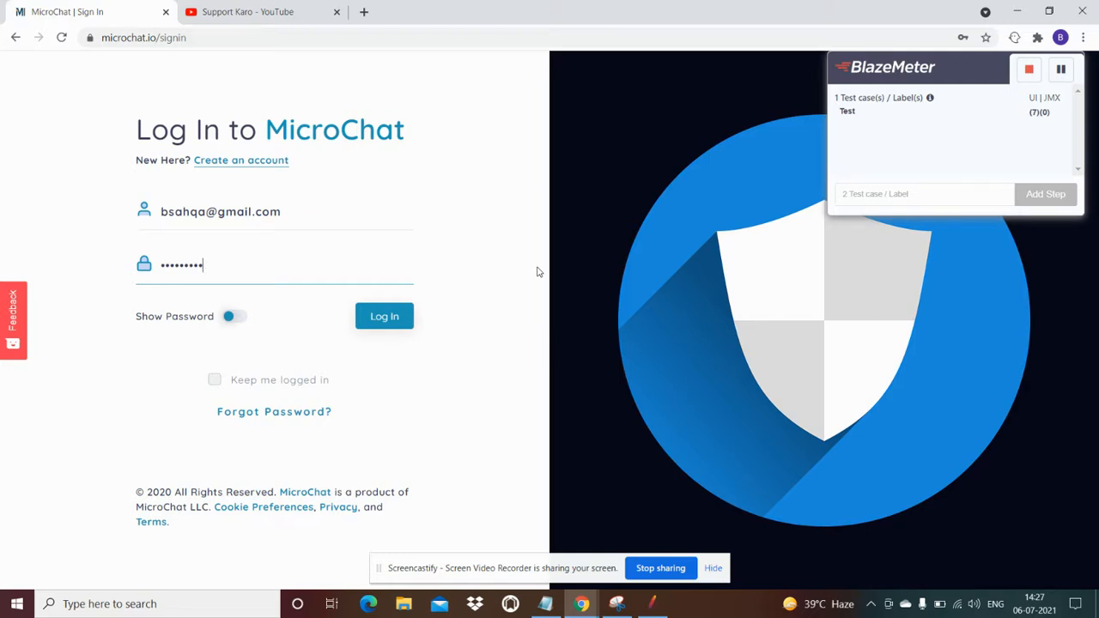
left_click(383, 315)
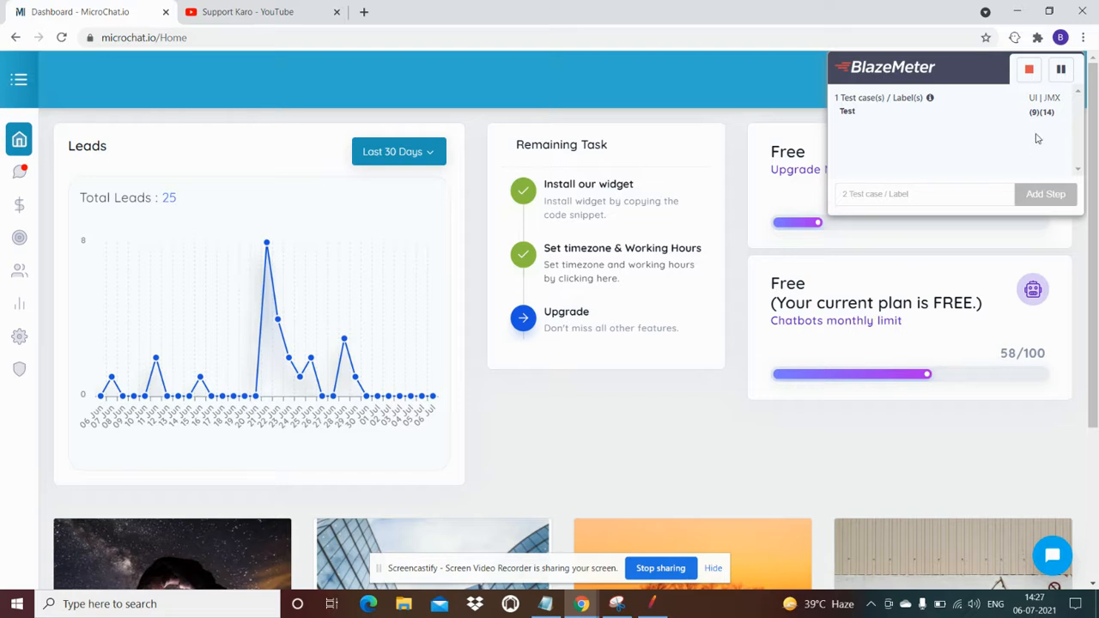
Stop recording and download it as a JMeter JMX script covering only microchat.io
left_click(1030, 71)
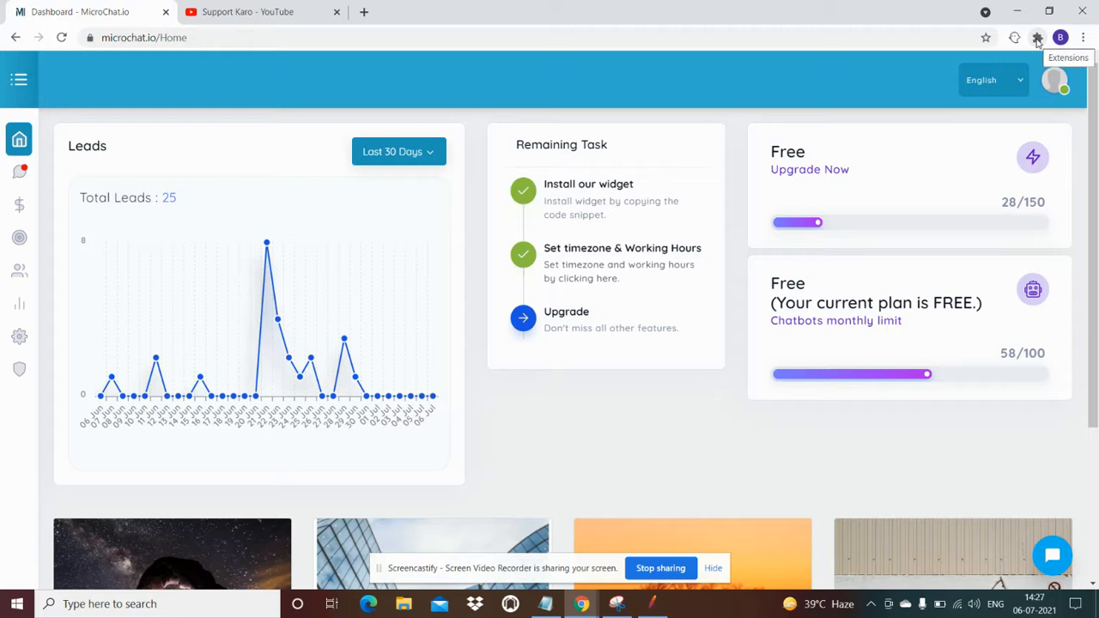
left_click(1037, 39)
left_click(922, 144)
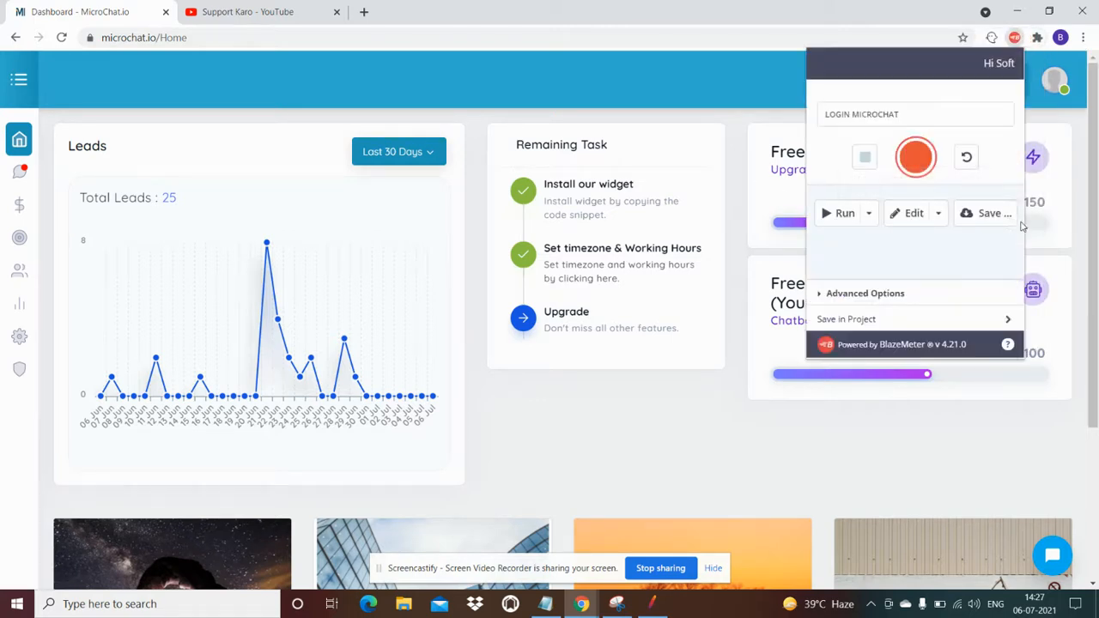
left_click(991, 220)
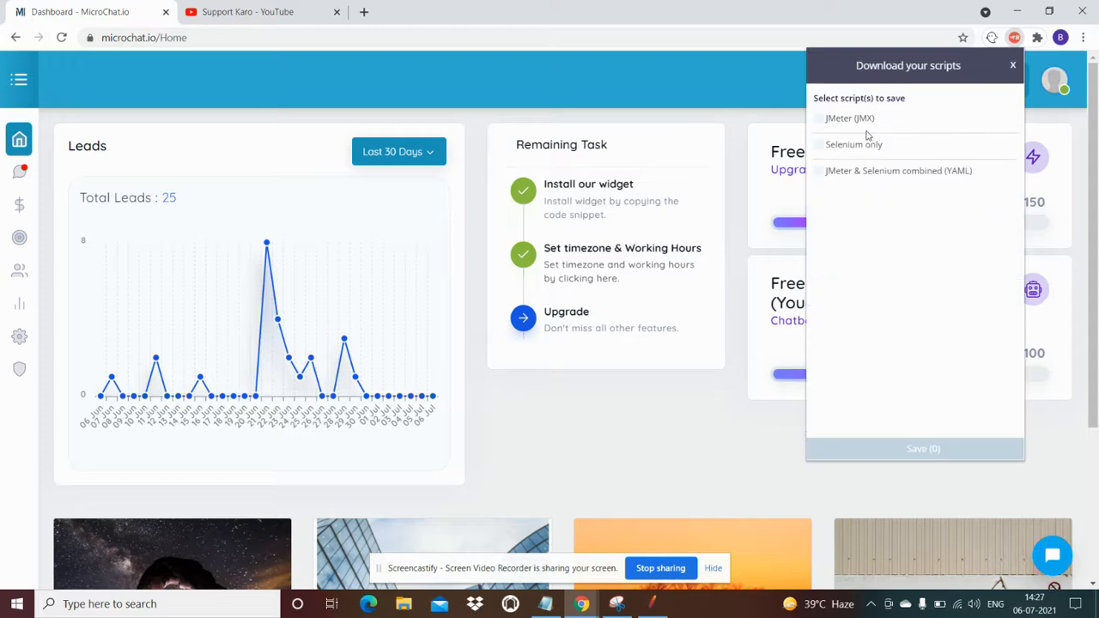
left_click(820, 119)
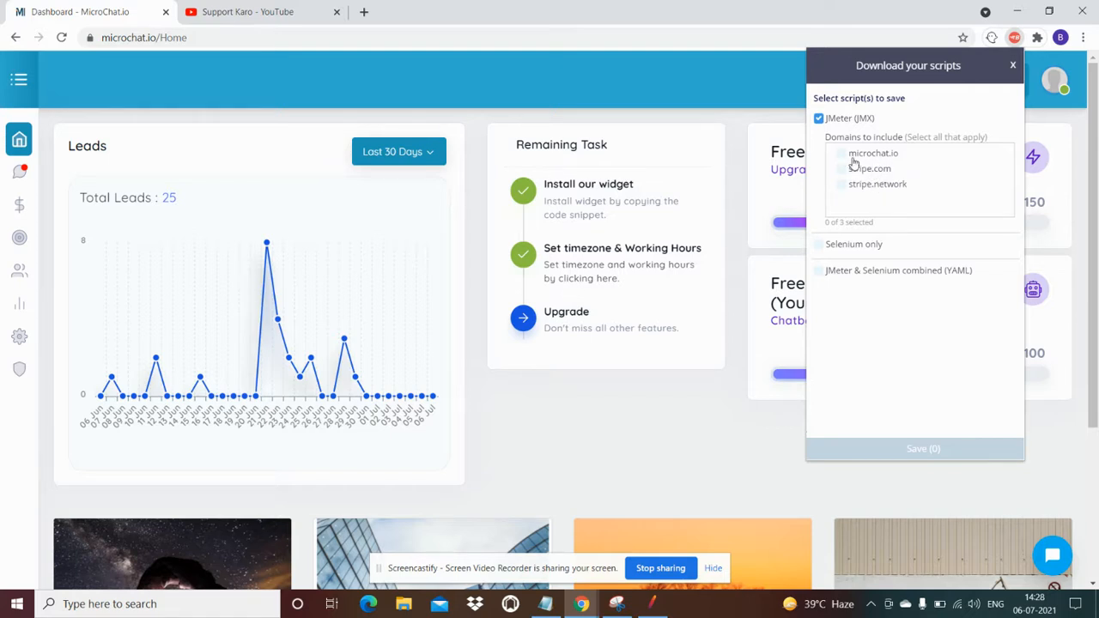
left_click(842, 154)
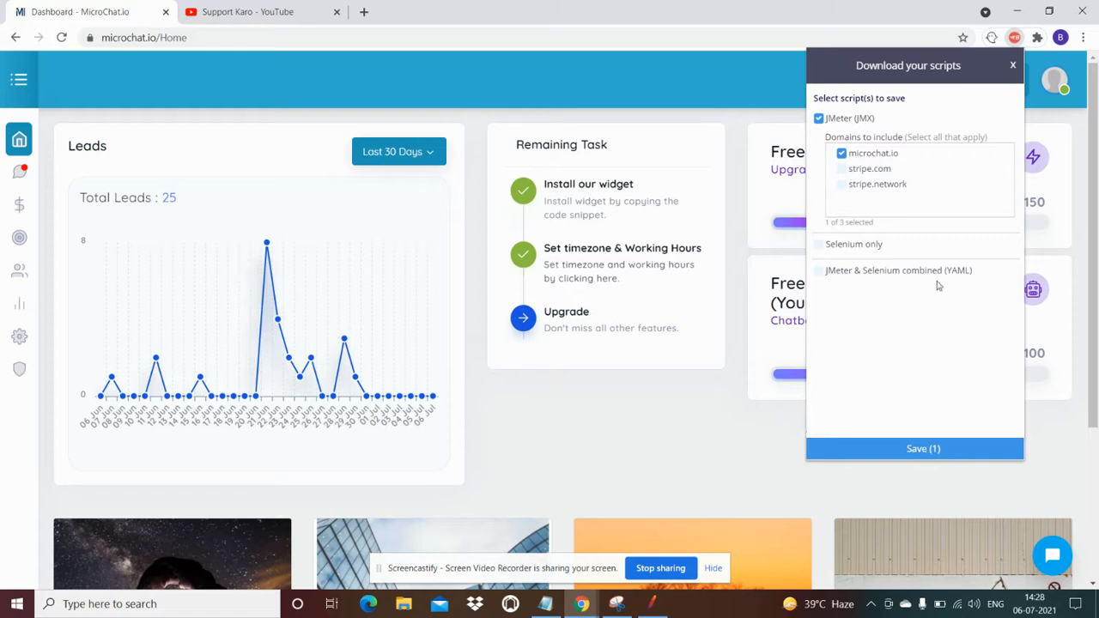
left_click(922, 450)
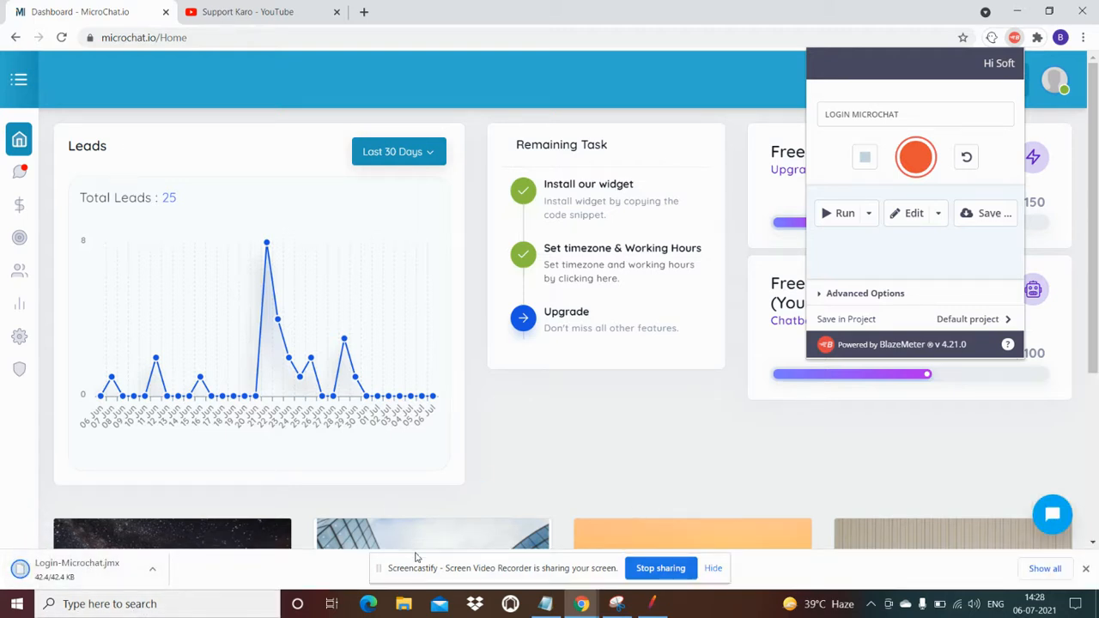
Open Login-Microchat.jmx from the Downloads folder in JMeter
left_click(651, 604)
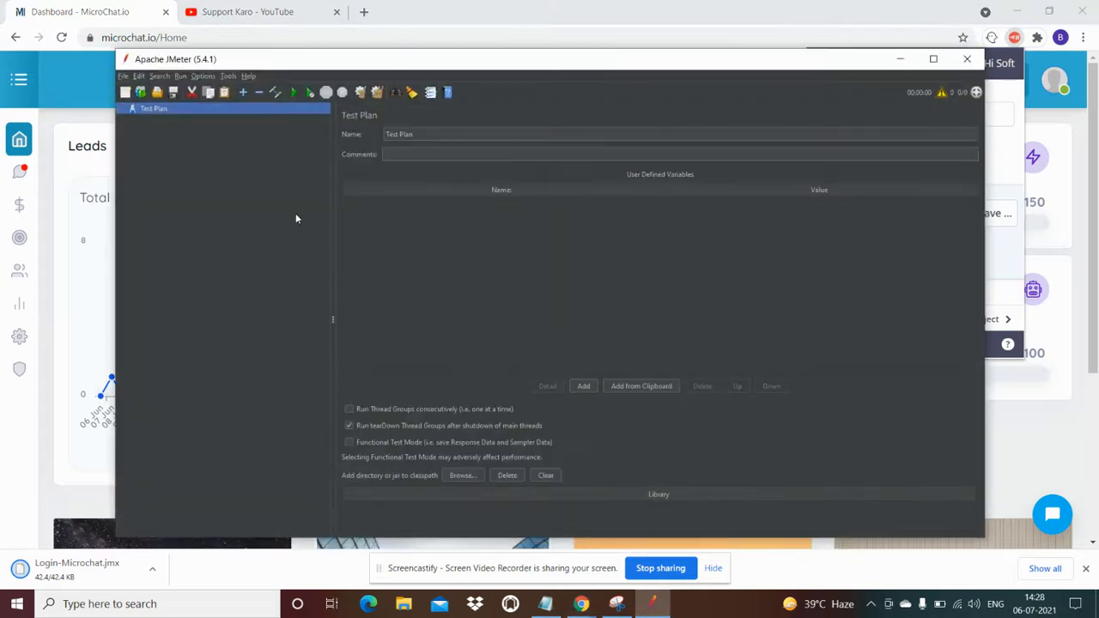
left_click(157, 93)
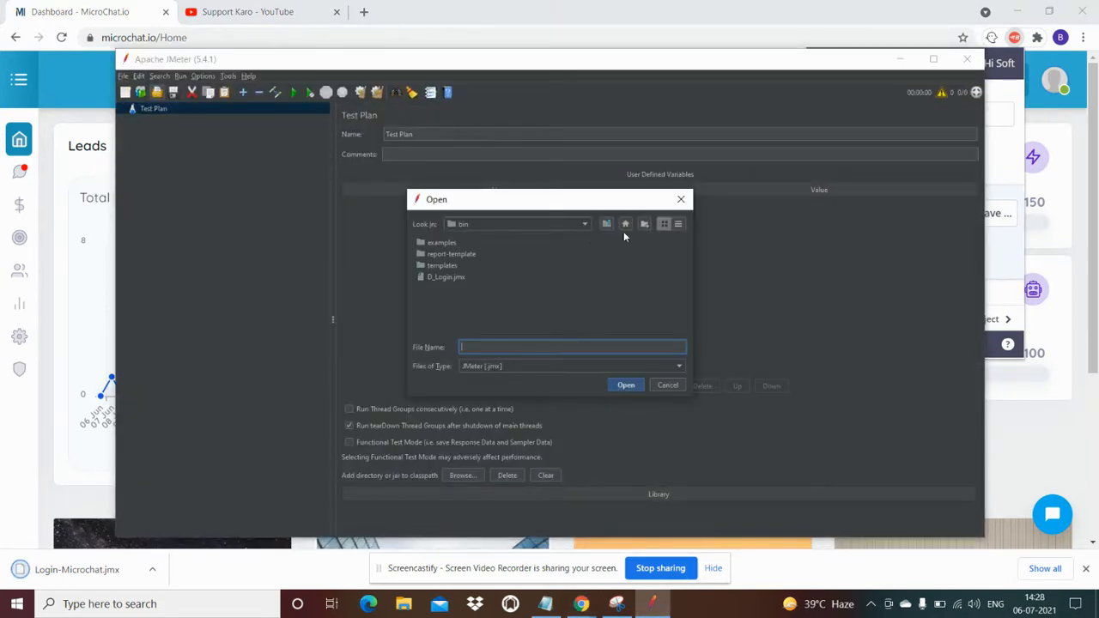
left_click(587, 224)
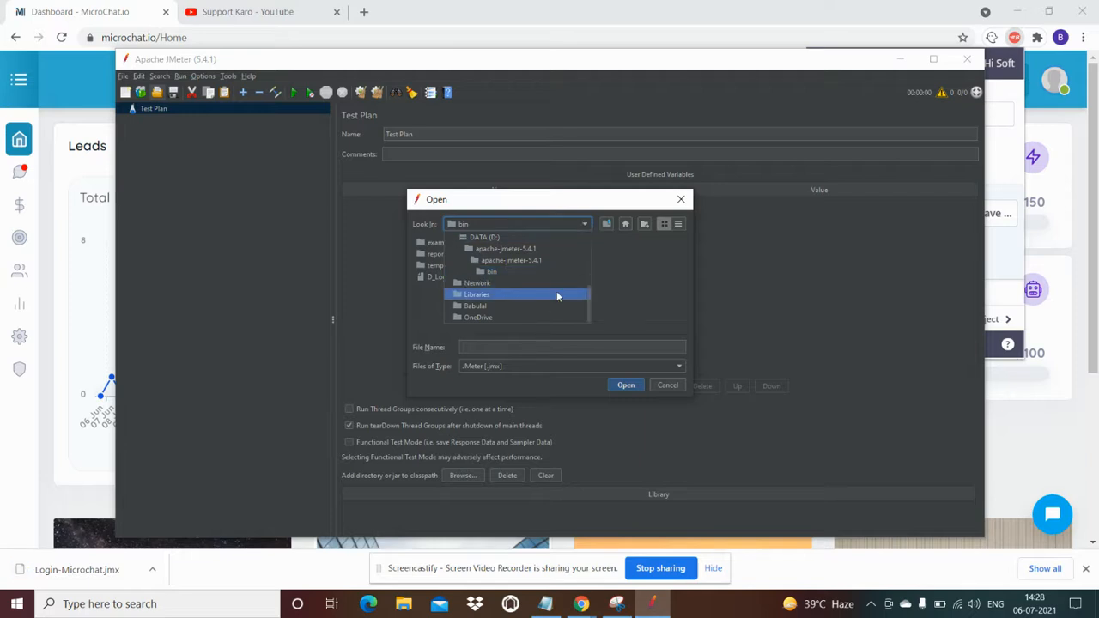
left_click_drag(593, 305, 595, 240)
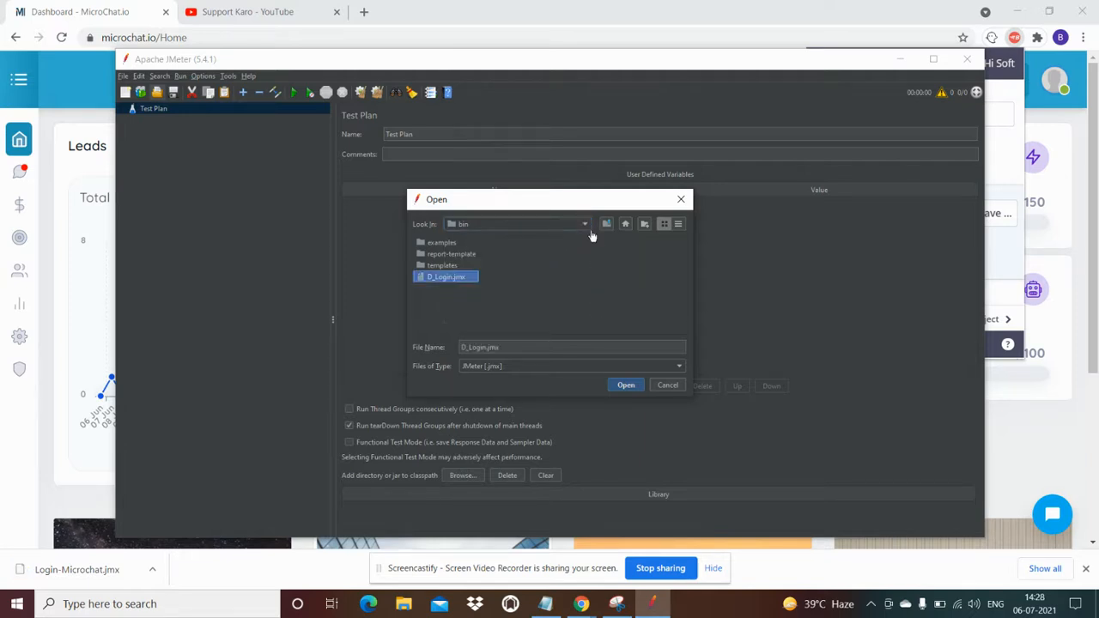
left_click(586, 225)
left_click_drag(589, 295, 587, 235)
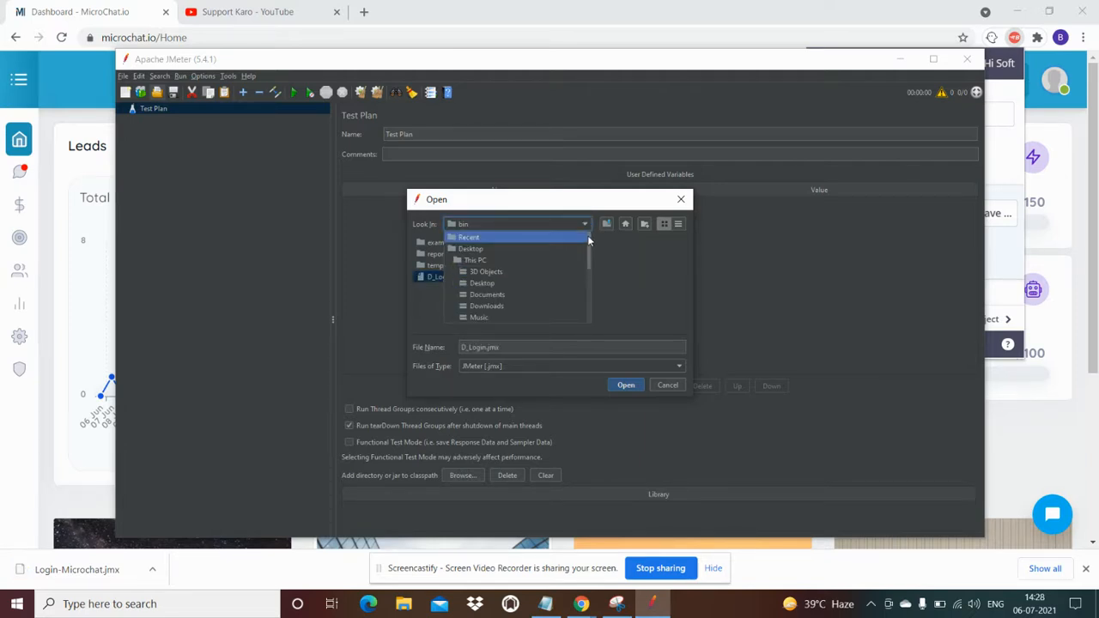
left_click(497, 307)
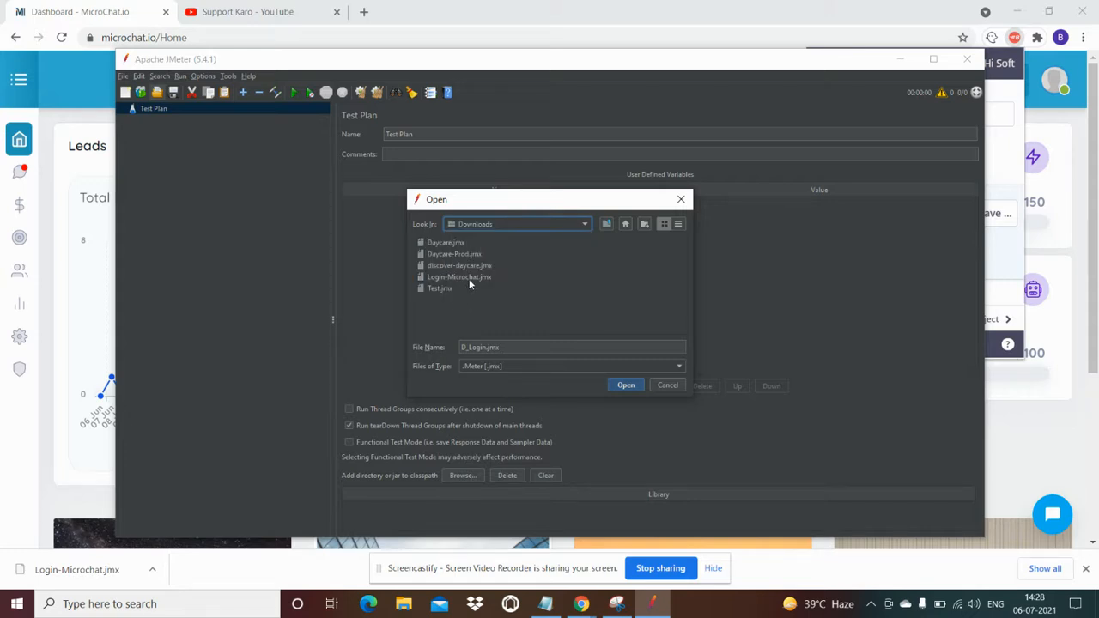
left_click(470, 278)
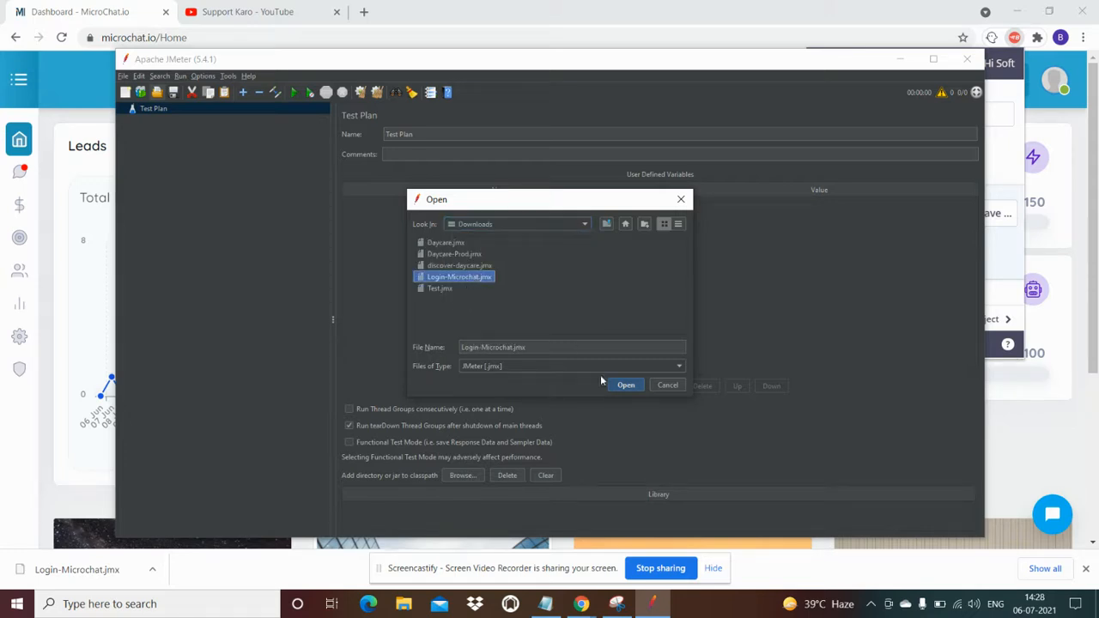
left_click(625, 385)
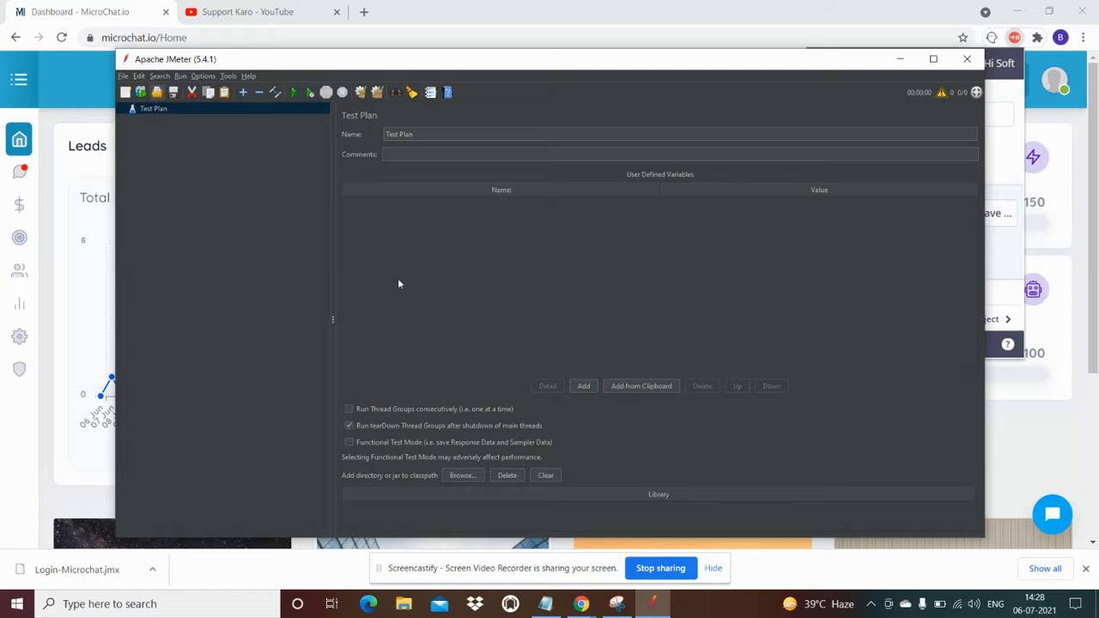
Expand the Thread Group and add a View Results Tree listener to it
left_click(131, 200)
left_click(142, 212)
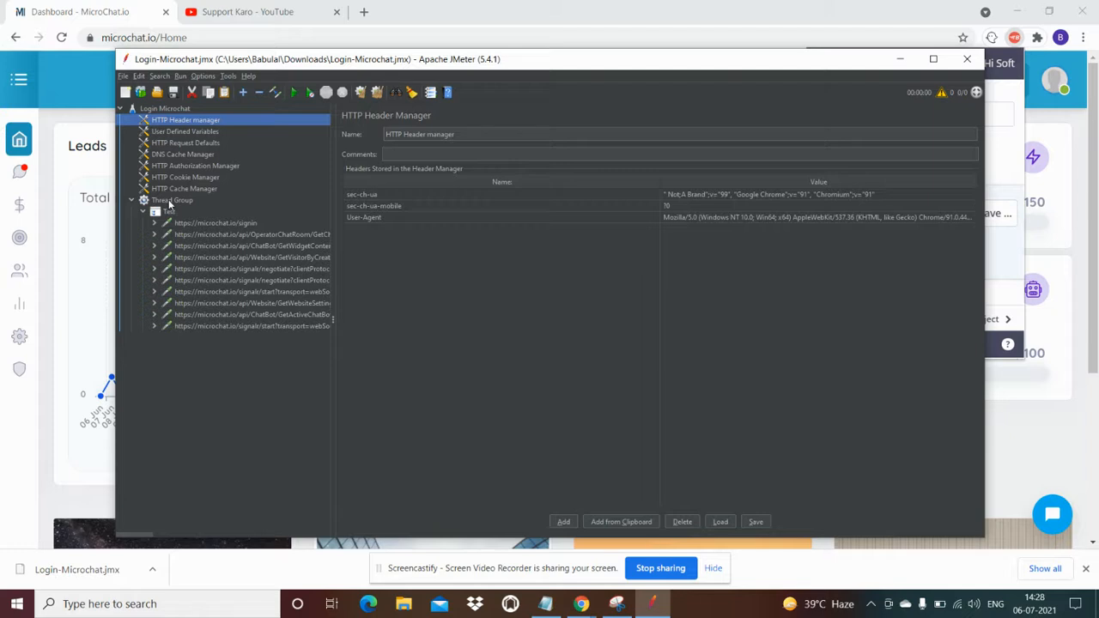
left_click(169, 201)
right_click(170, 202)
mouse_move(189, 207)
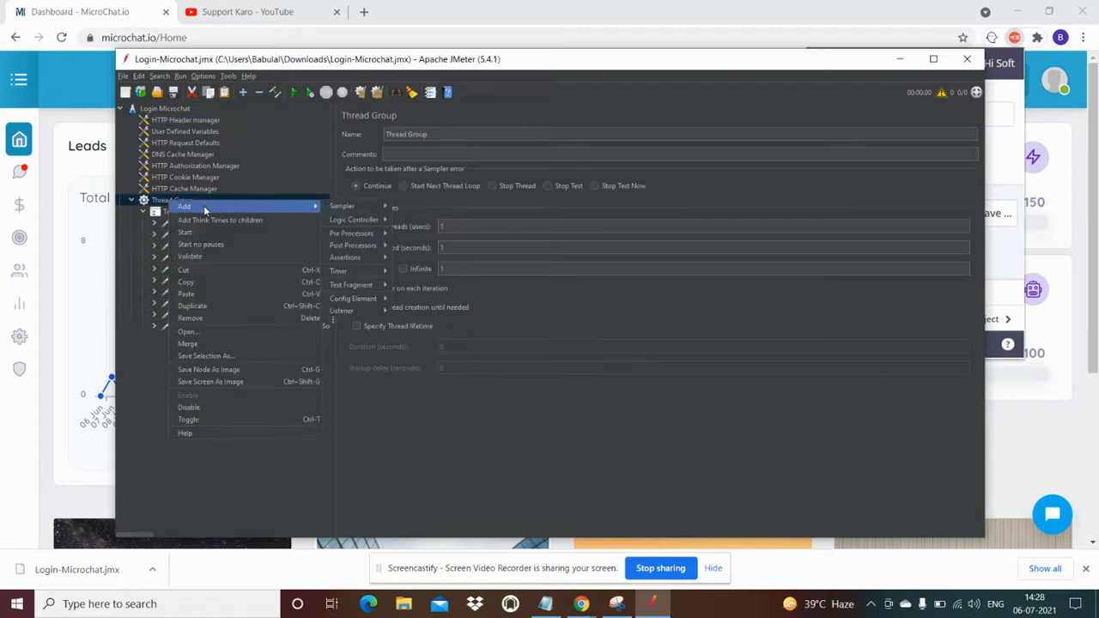
mouse_move(372, 212)
mouse_move(361, 313)
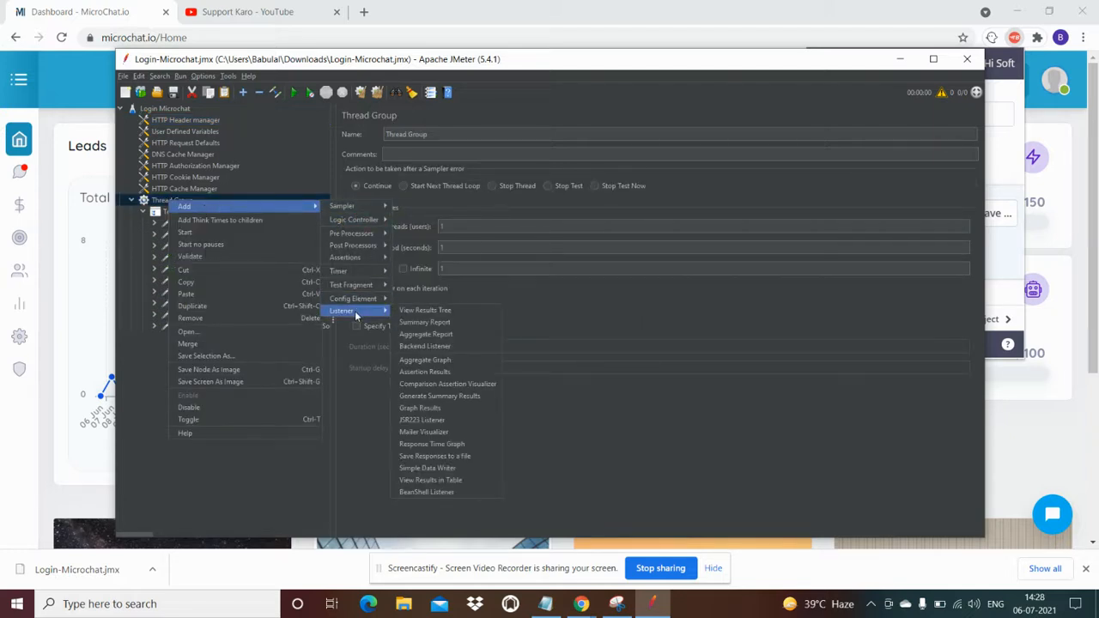
left_click(410, 311)
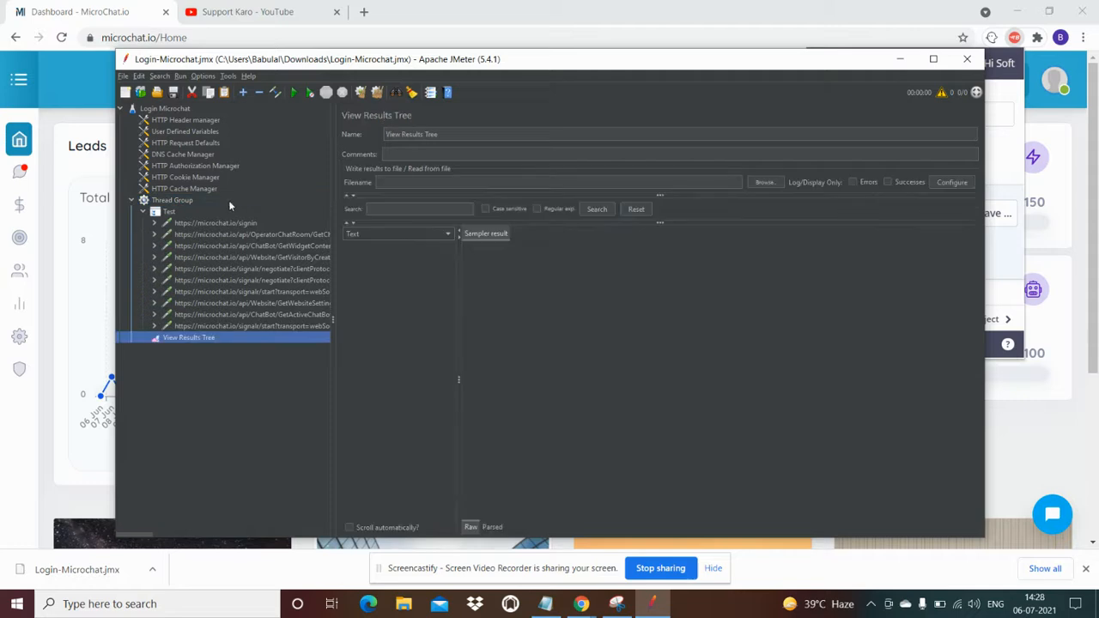
Add a Graph Results listener and set the Thread Group ramp-up period to 10 seconds
left_click(183, 200)
right_click(183, 200)
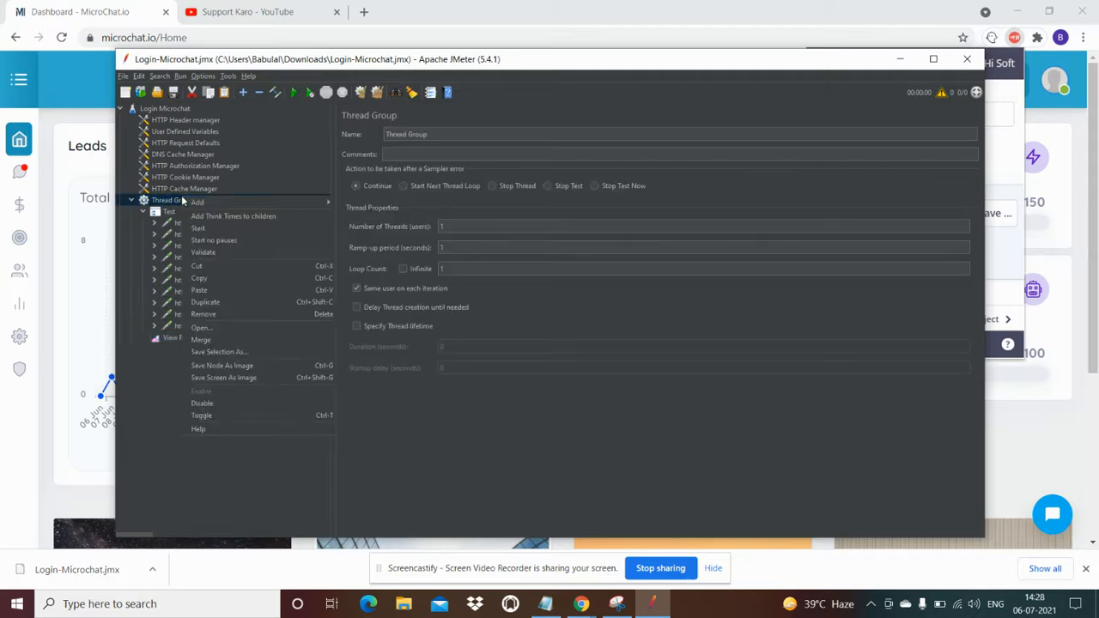
mouse_move(295, 201)
mouse_move(370, 307)
left_click(433, 404)
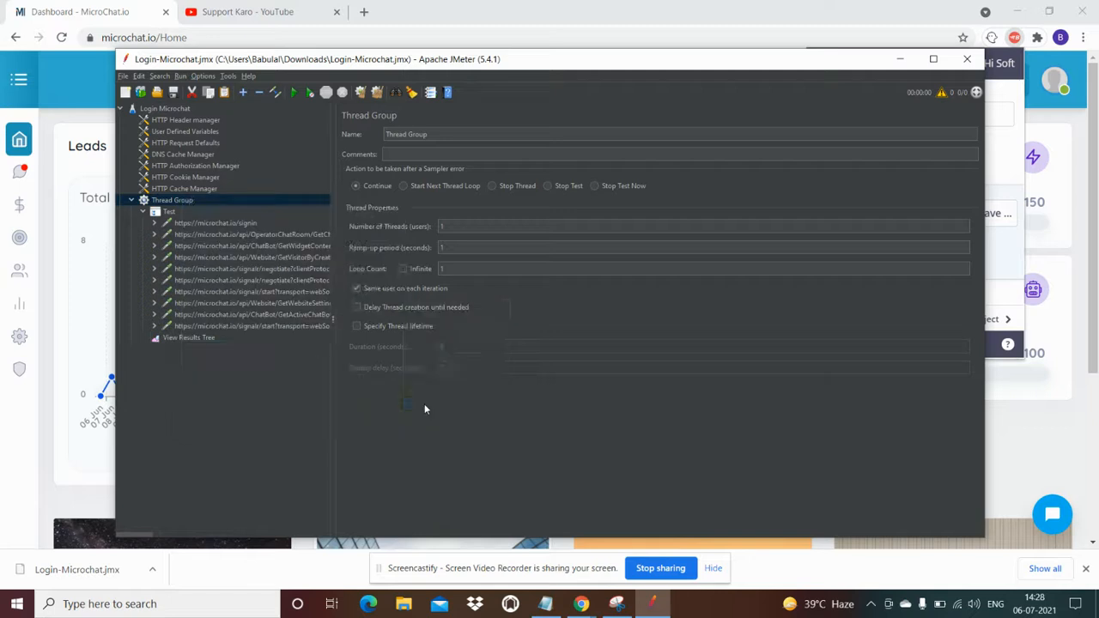
left_click(183, 202)
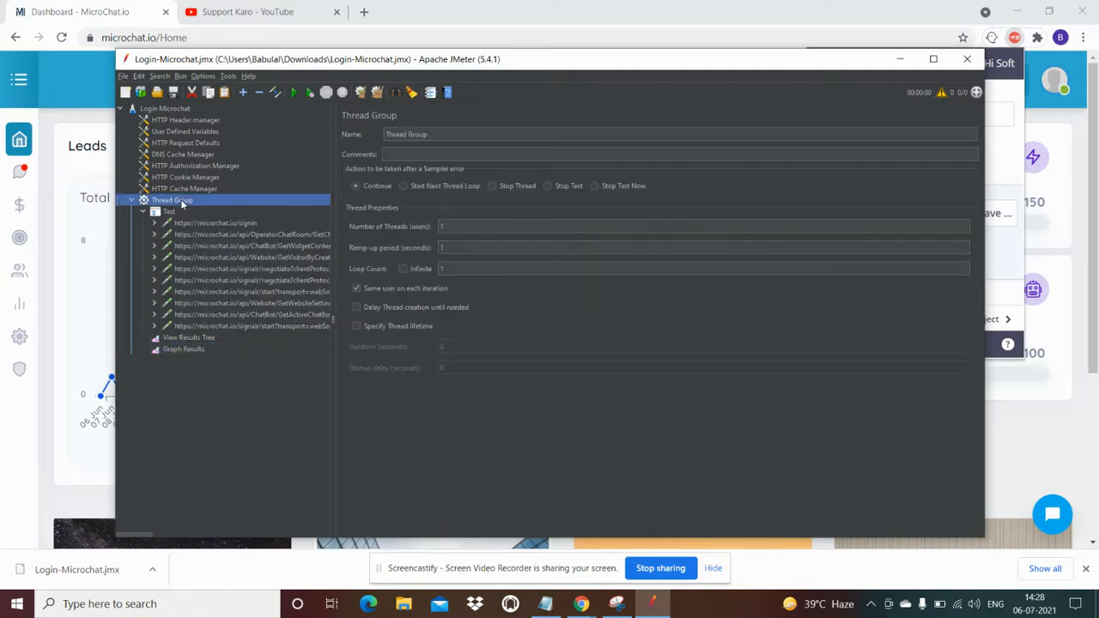
left_click(448, 247)
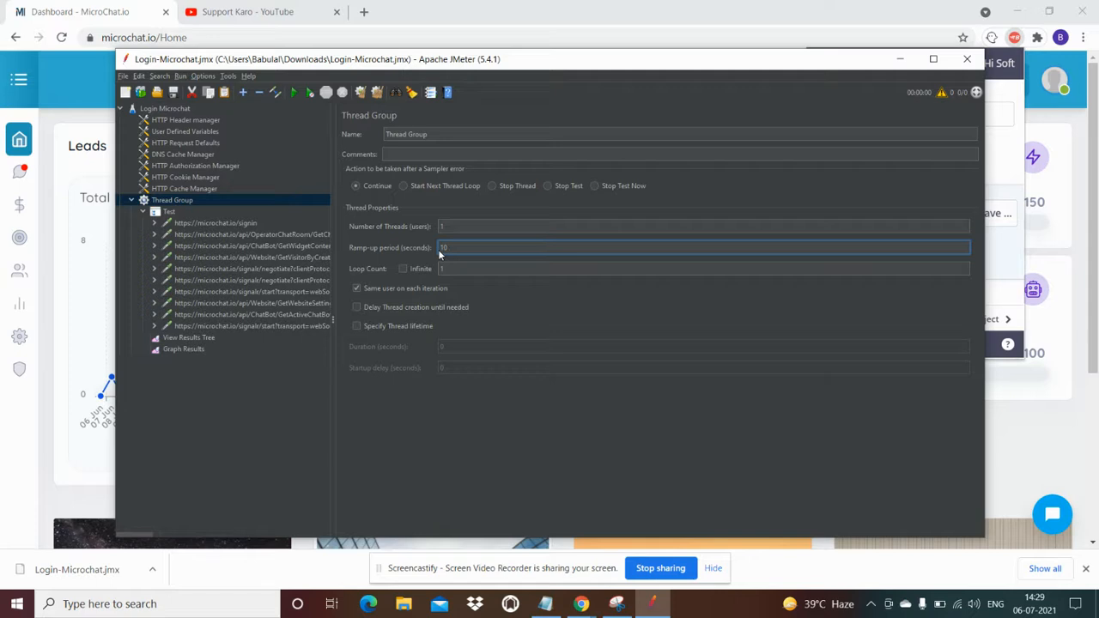
Review the recorded requests and move the second negotiate request below signalr/start
left_click(214, 224)
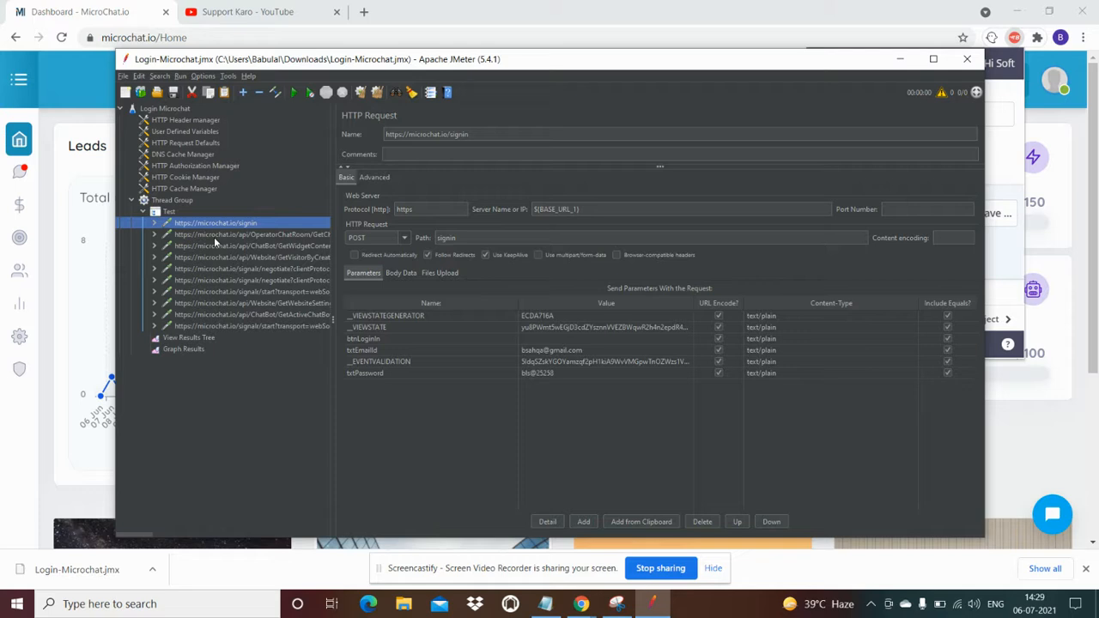
left_click(213, 237)
left_click(218, 247)
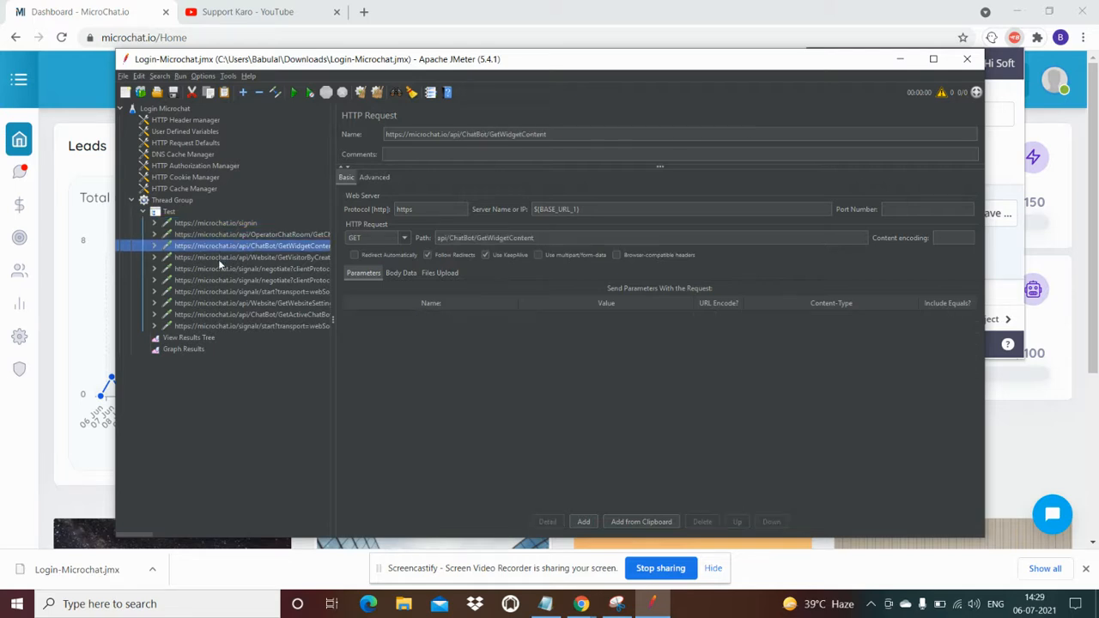
left_click(218, 258)
left_click(222, 270)
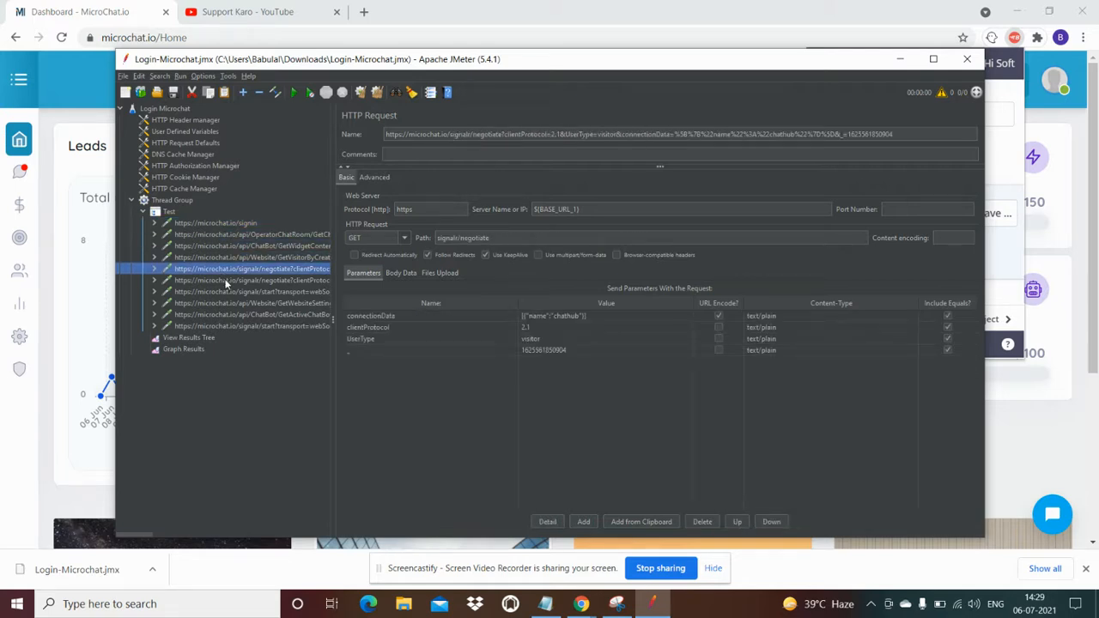
left_click(228, 282)
left_click_drag(233, 302, 231, 303)
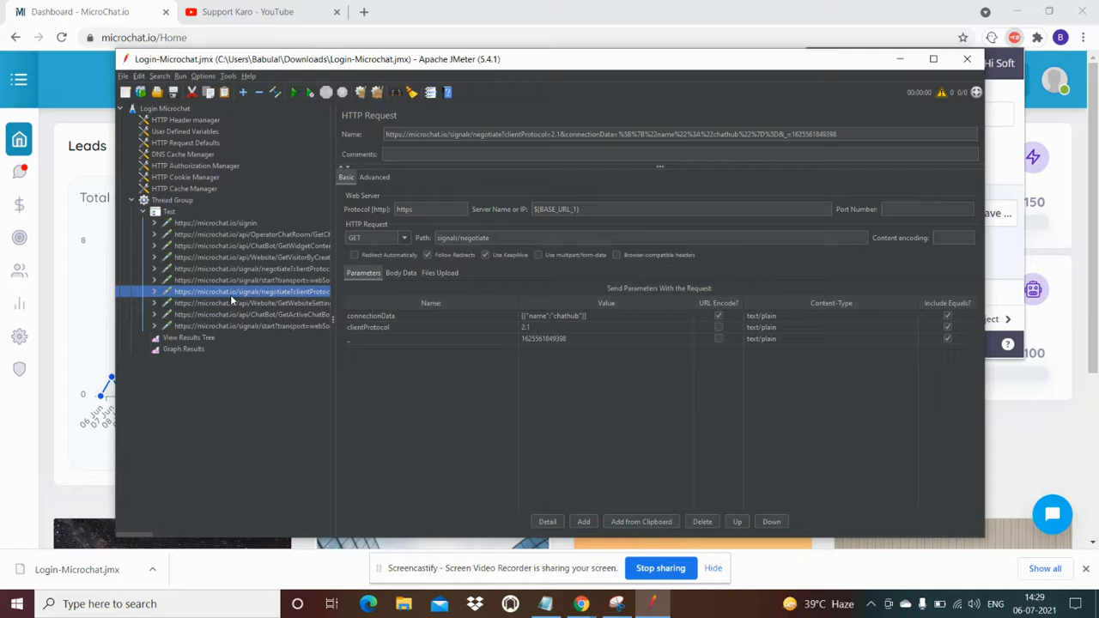
Review the remaining requests, then expand and select the signin request
left_click(229, 308)
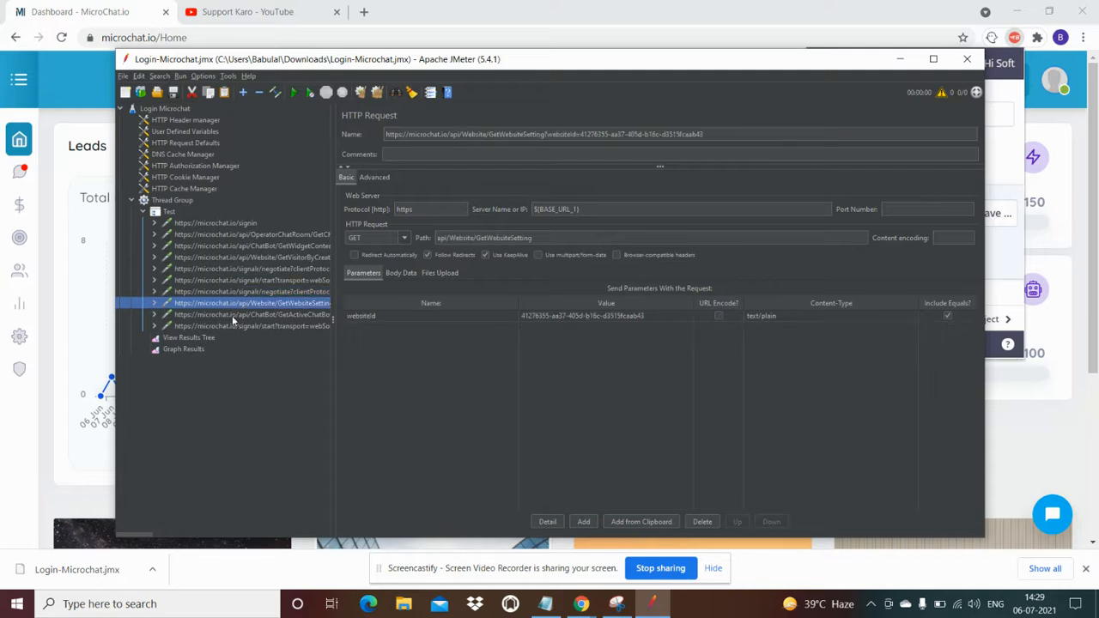
left_click(233, 315)
left_click(243, 327)
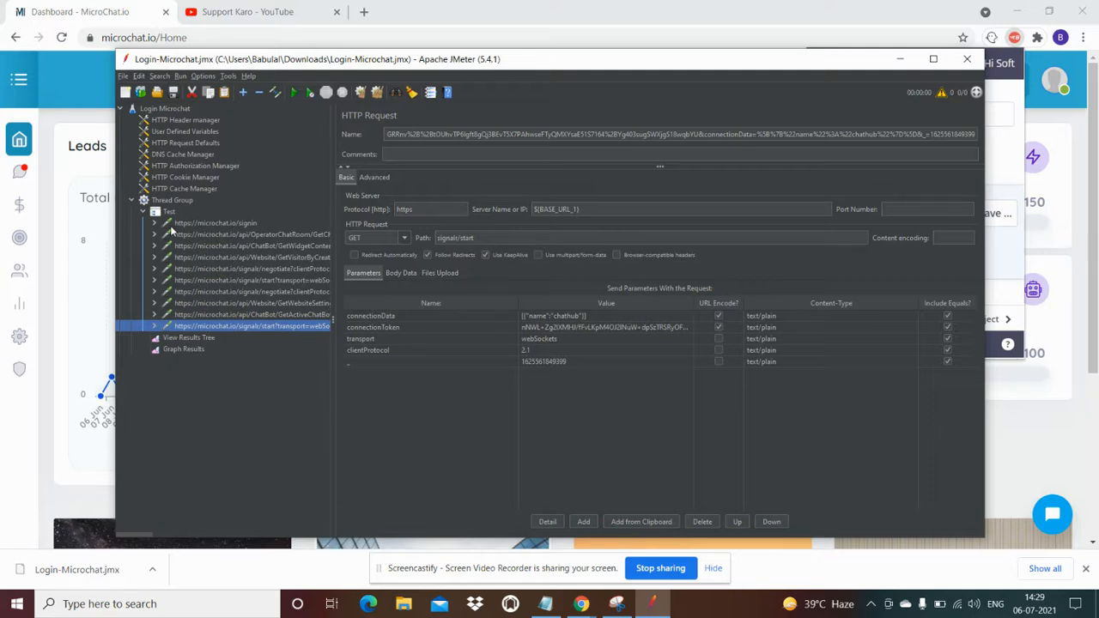
left_click(154, 223)
left_click(204, 225)
Add a Response Assertion under signin, then switch to the MicroChat dashboard in Chrome
right_click(205, 227)
mouse_move(258, 230)
mouse_move(372, 228)
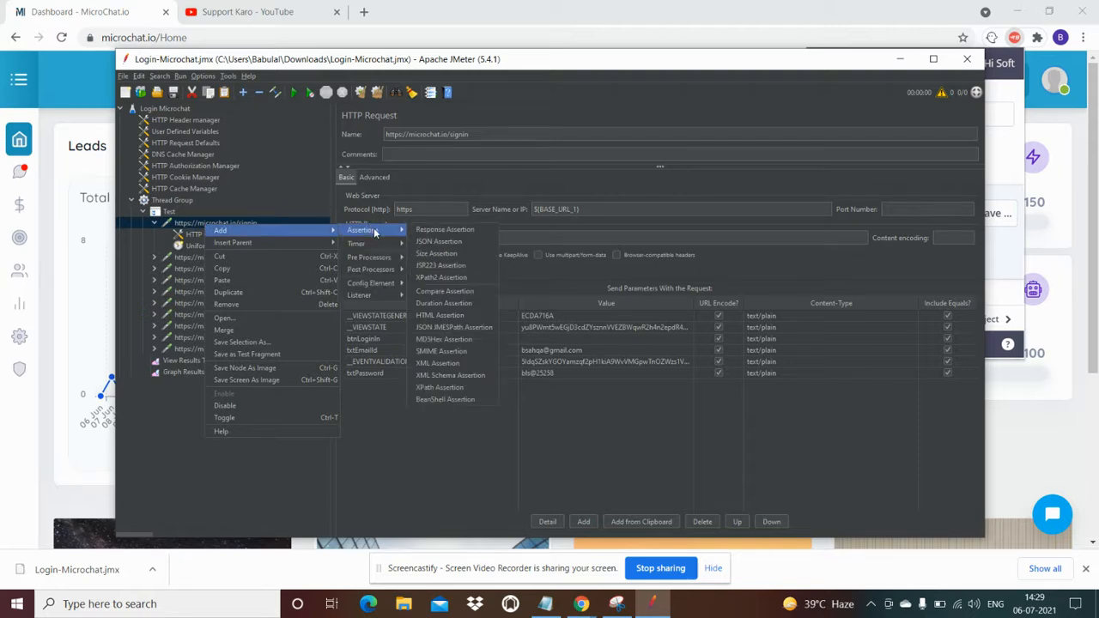
left_click(444, 229)
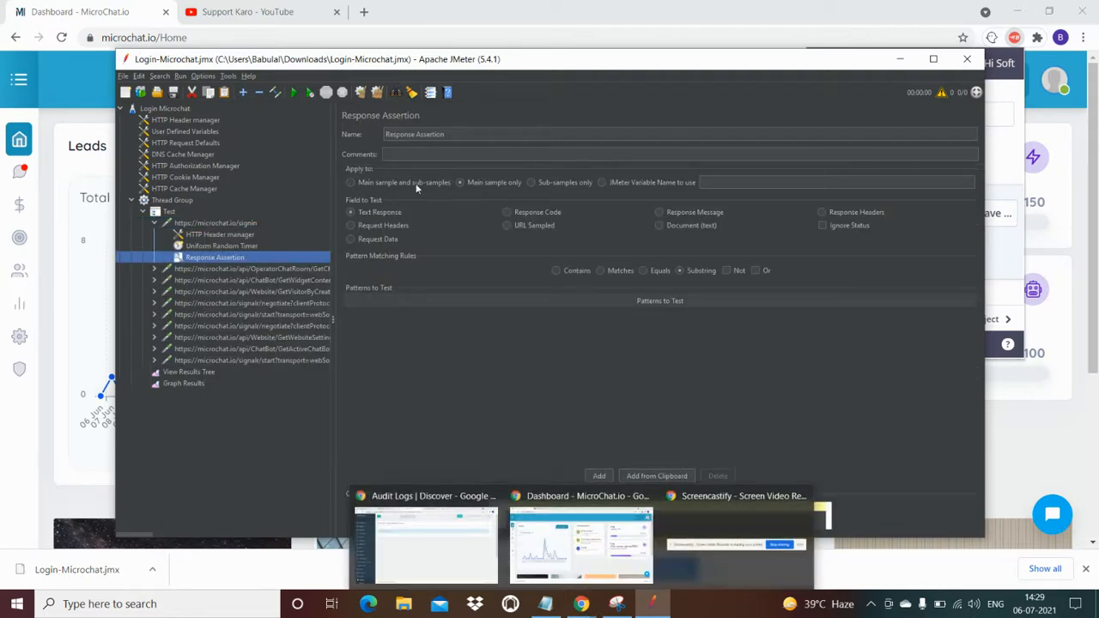
left_click(96, 82)
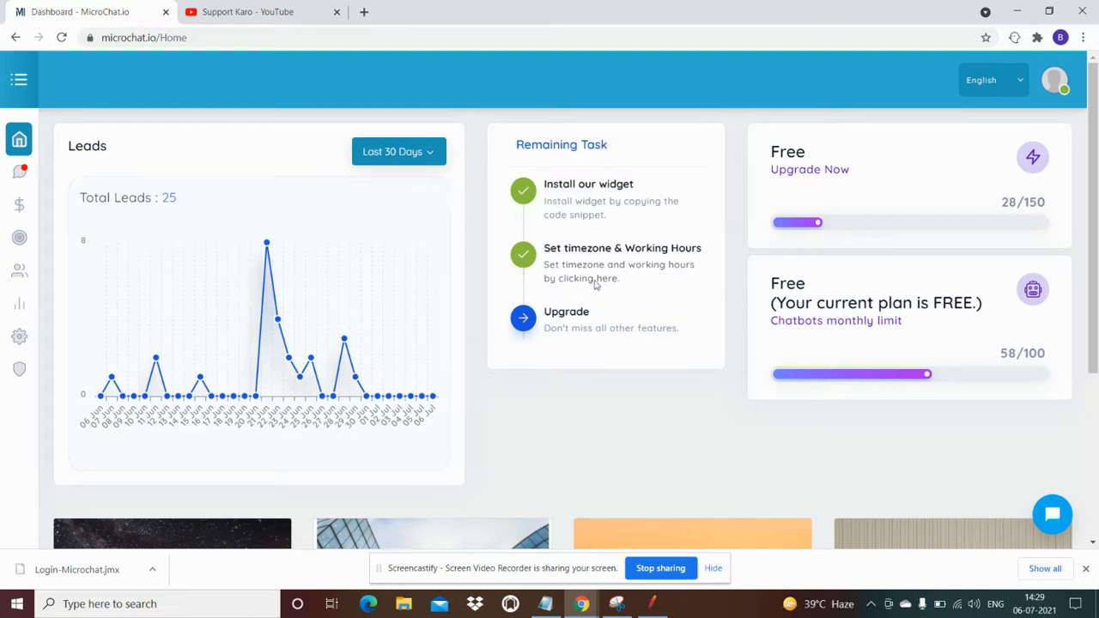
Add 'Remaining Task' as a pattern to test in the signin Response Assertion
left_click(653, 604)
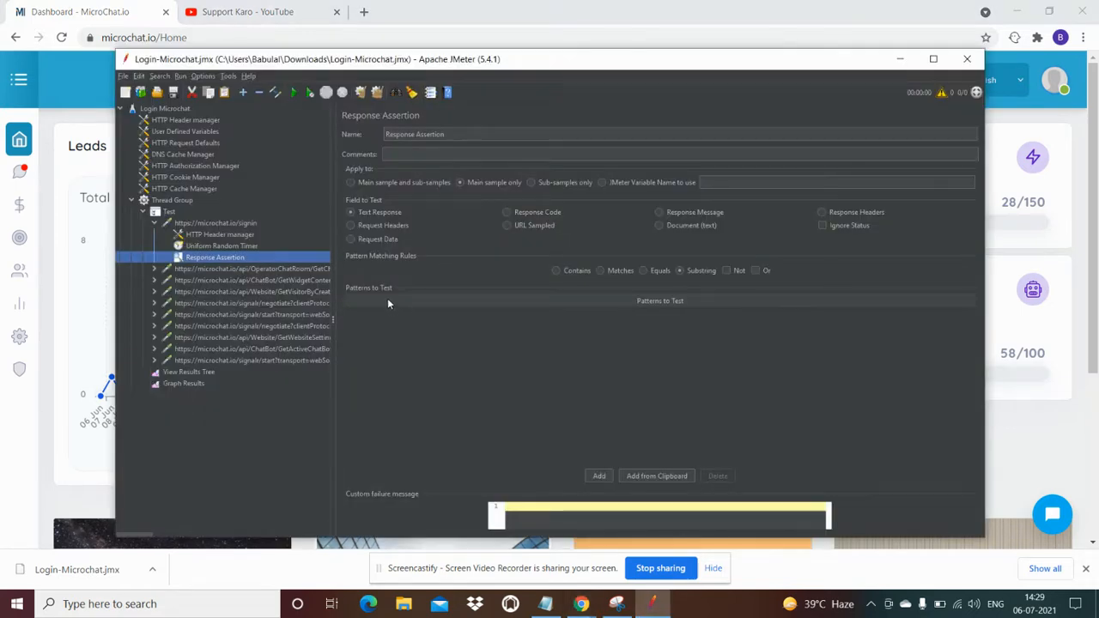
left_click(600, 477)
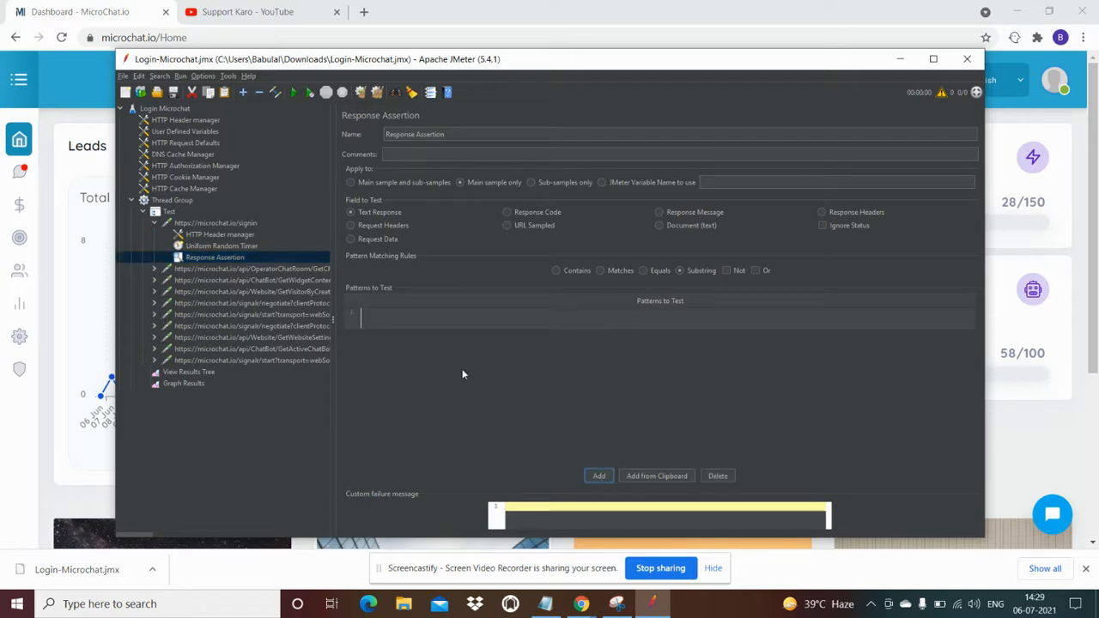
left_click(417, 315)
type("Remaining Task")
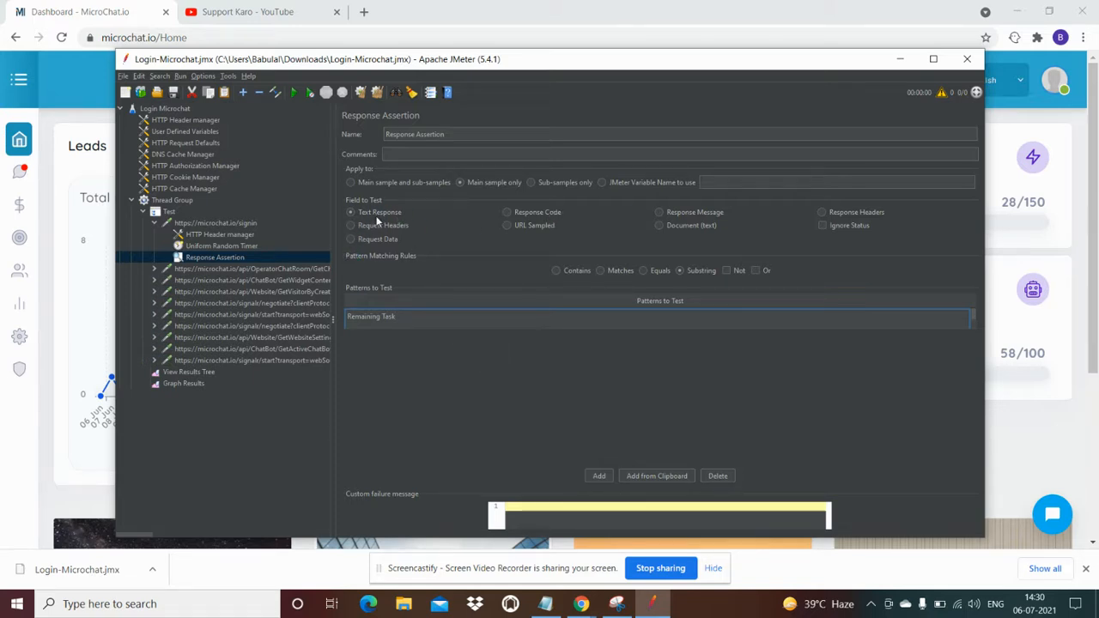
left_click(442, 395)
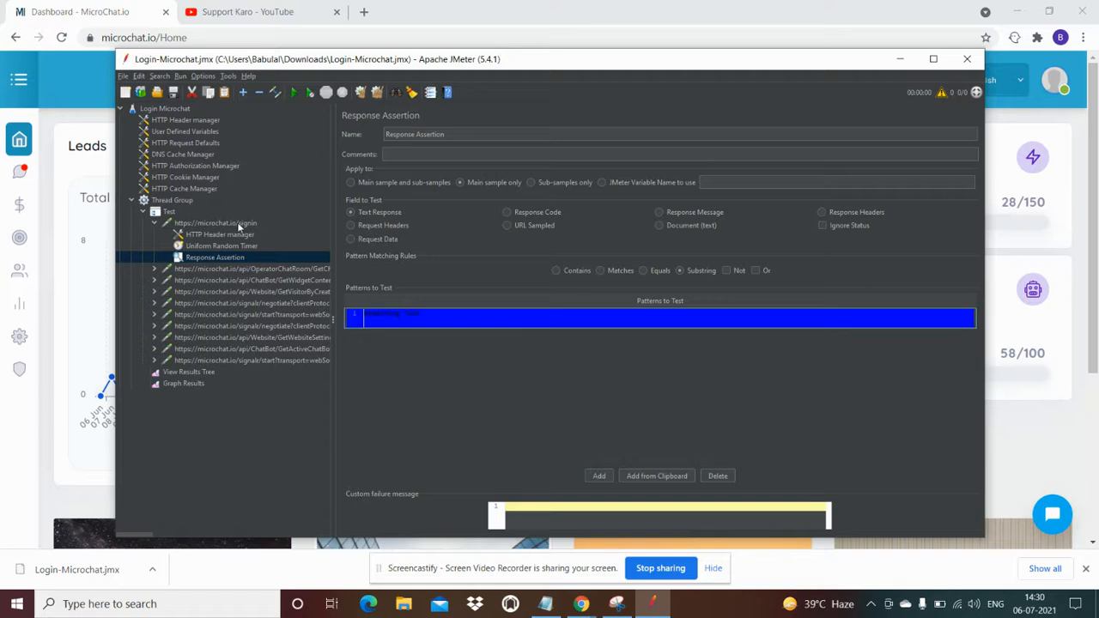
Run the Thread Group test and view the results in View Results Tree
left_click(167, 203)
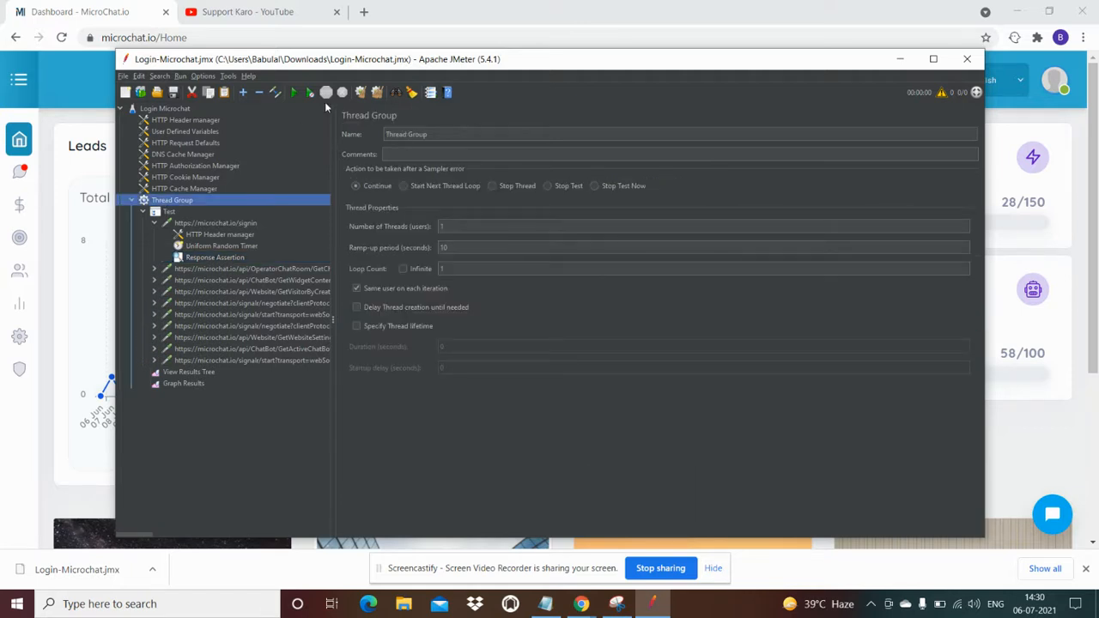
left_click(294, 92)
left_click(182, 372)
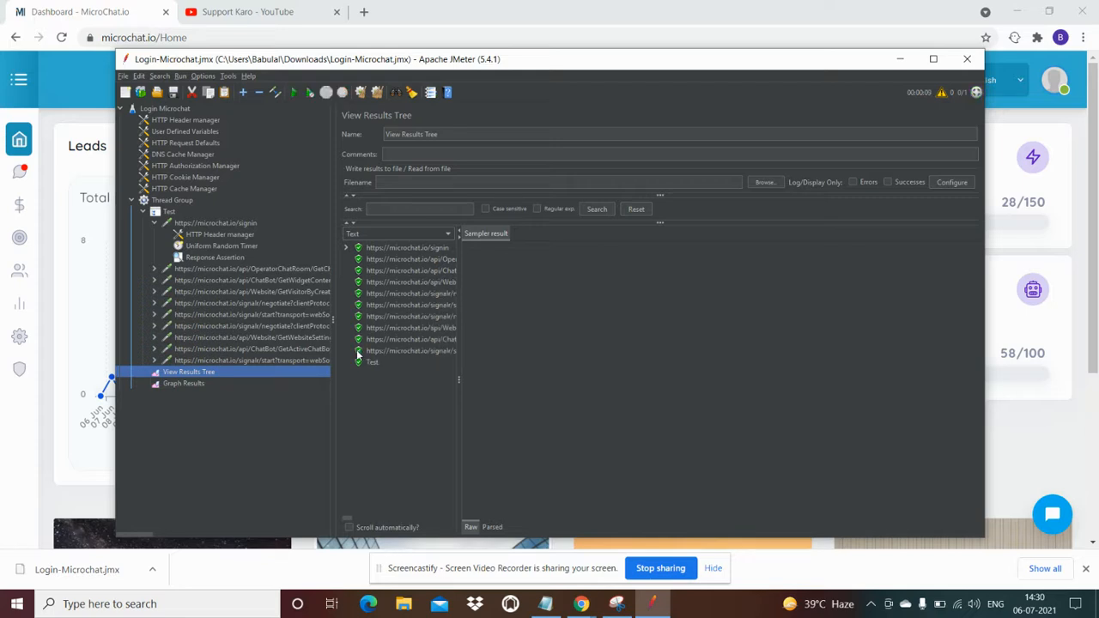
Search the signin response body for 'Remaining Task' to confirm it is present
left_click(401, 248)
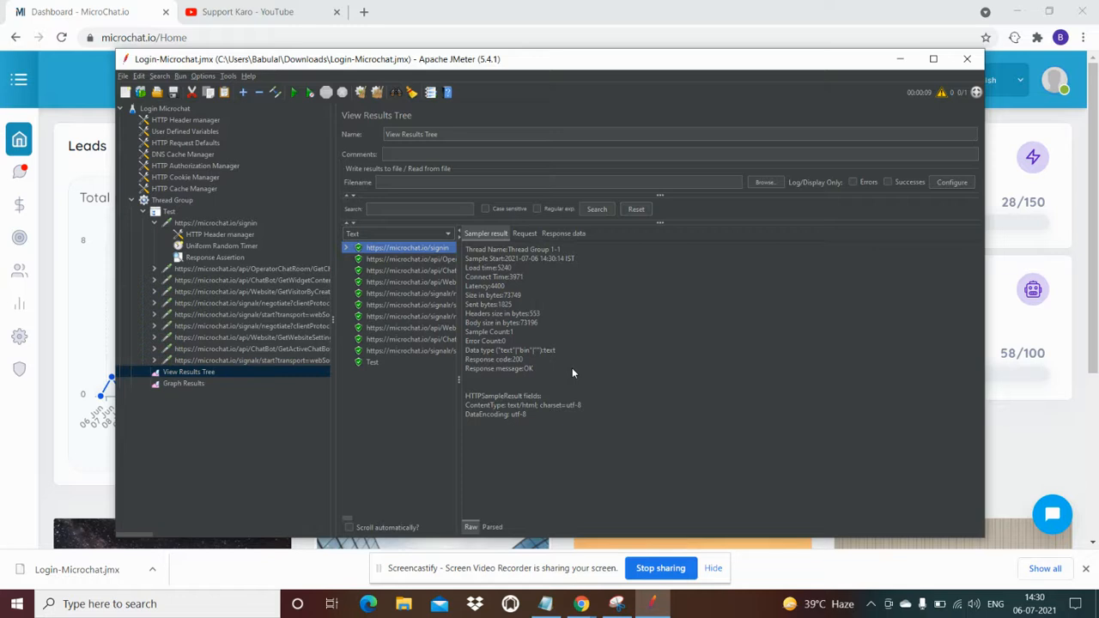
left_click(524, 233)
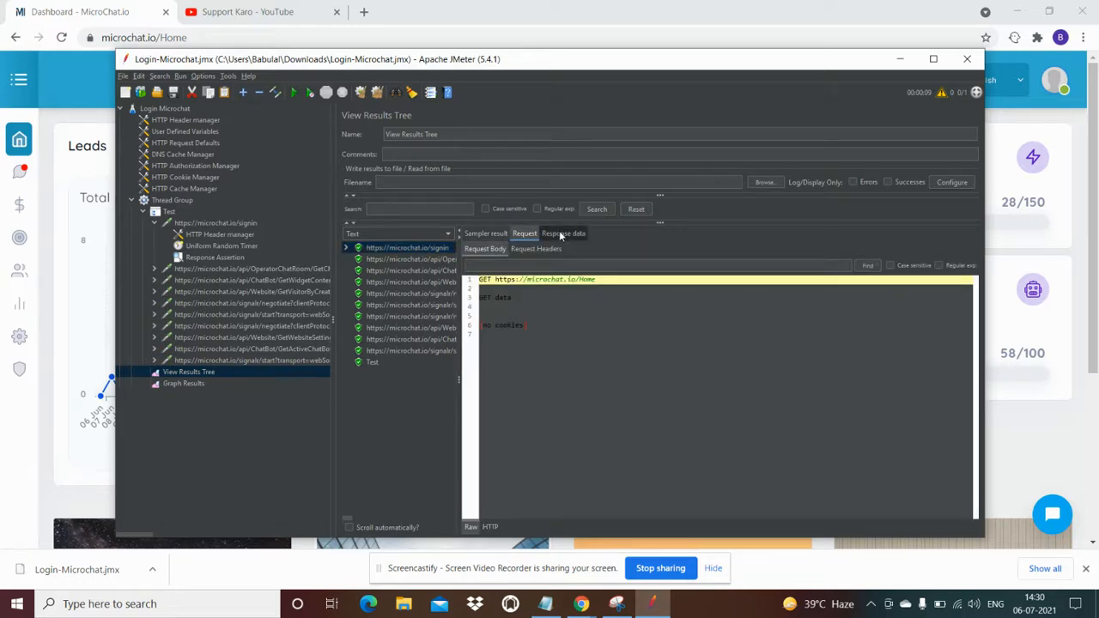
left_click(563, 233)
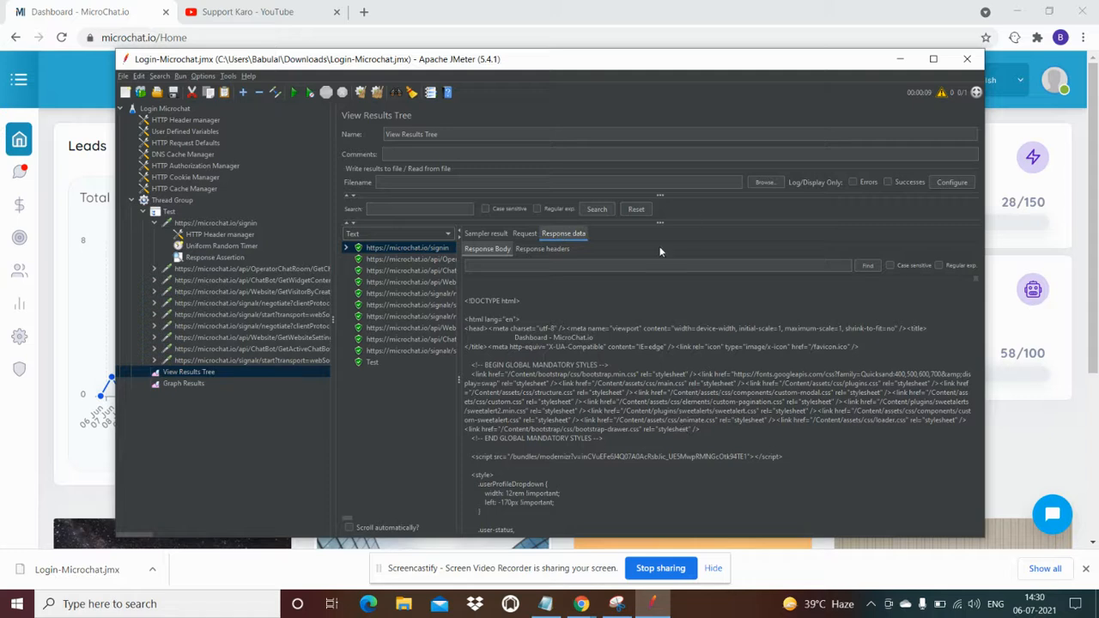
left_click(616, 269)
type("Remaining Task")
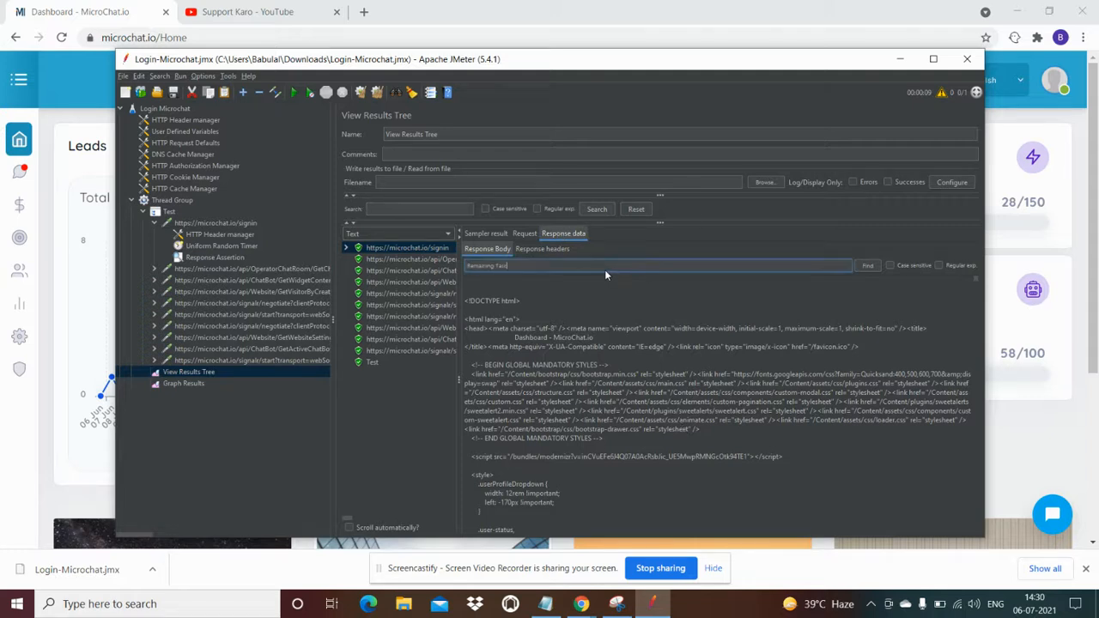
left_click(867, 266)
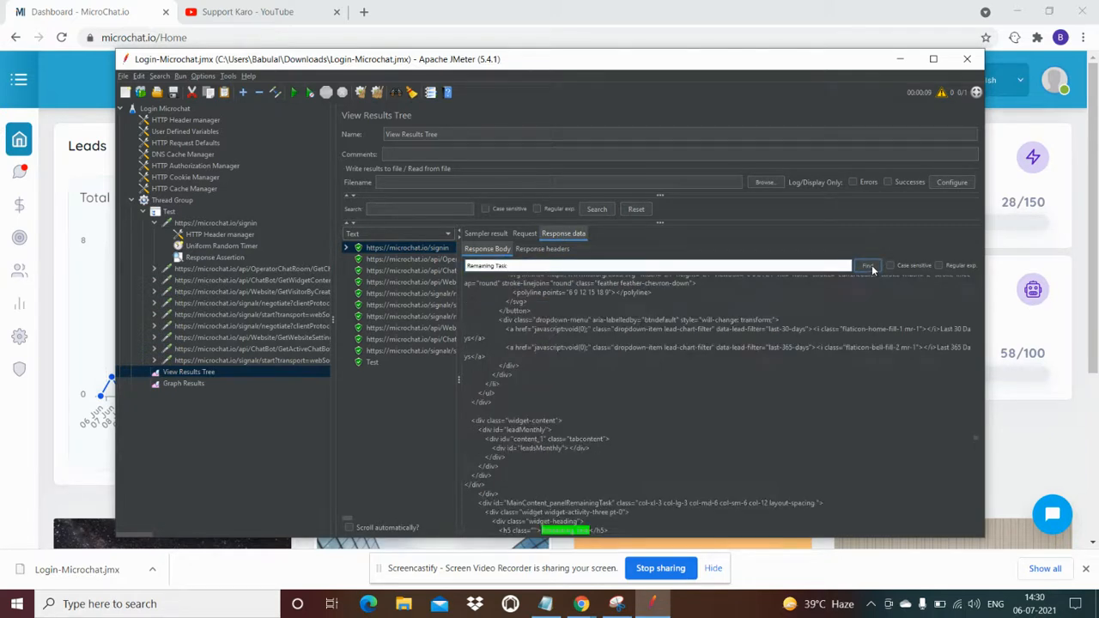